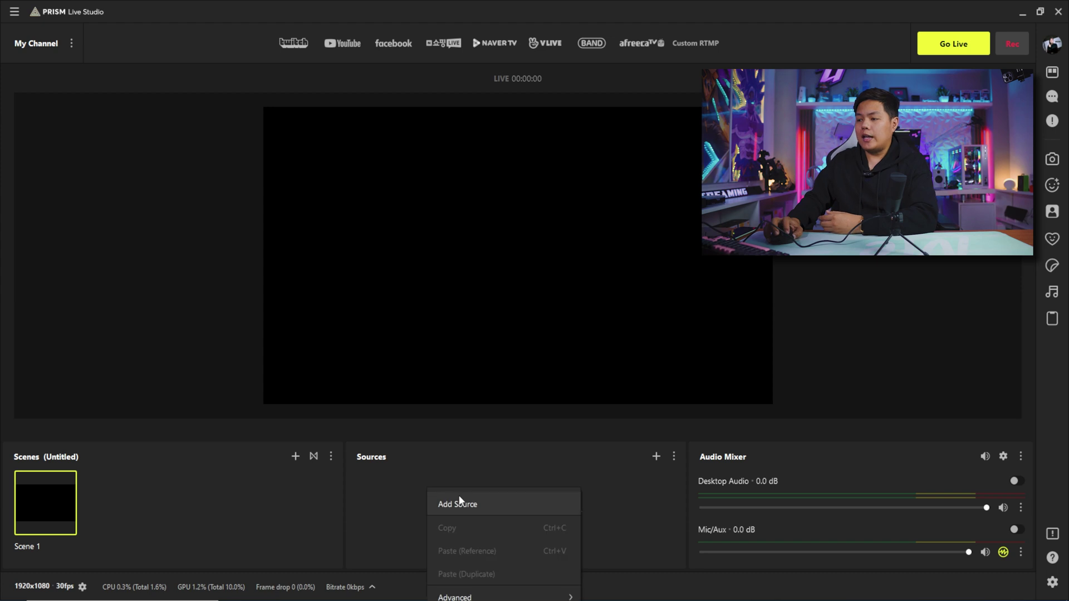
Step: Add a Webcam/Video Capture Device source named WEBCAM to the scene, using the HD WEBCAM device
left_click(460, 504)
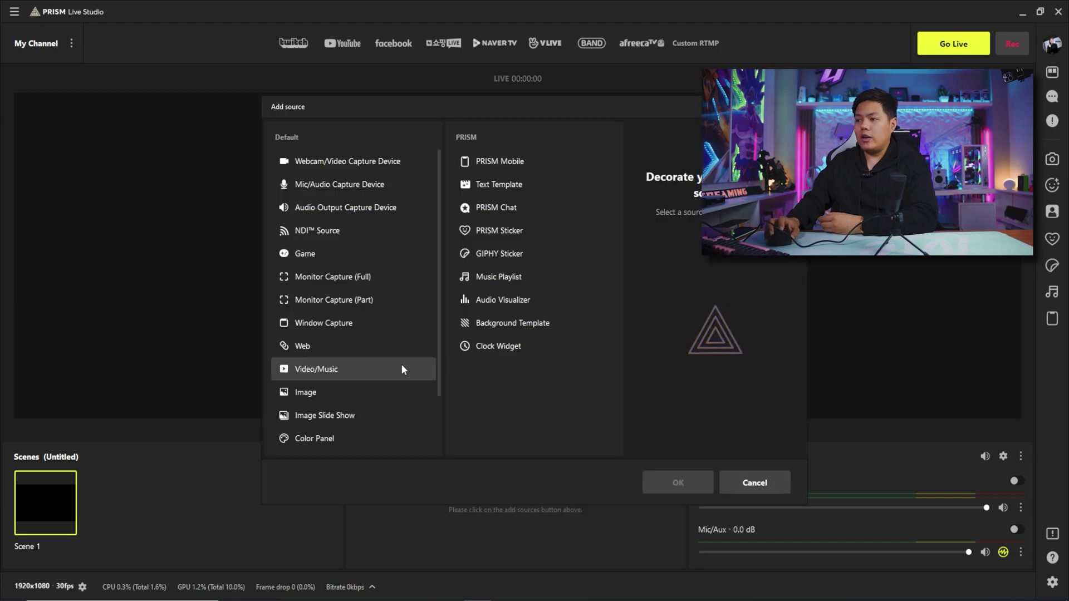
left_click(308, 170)
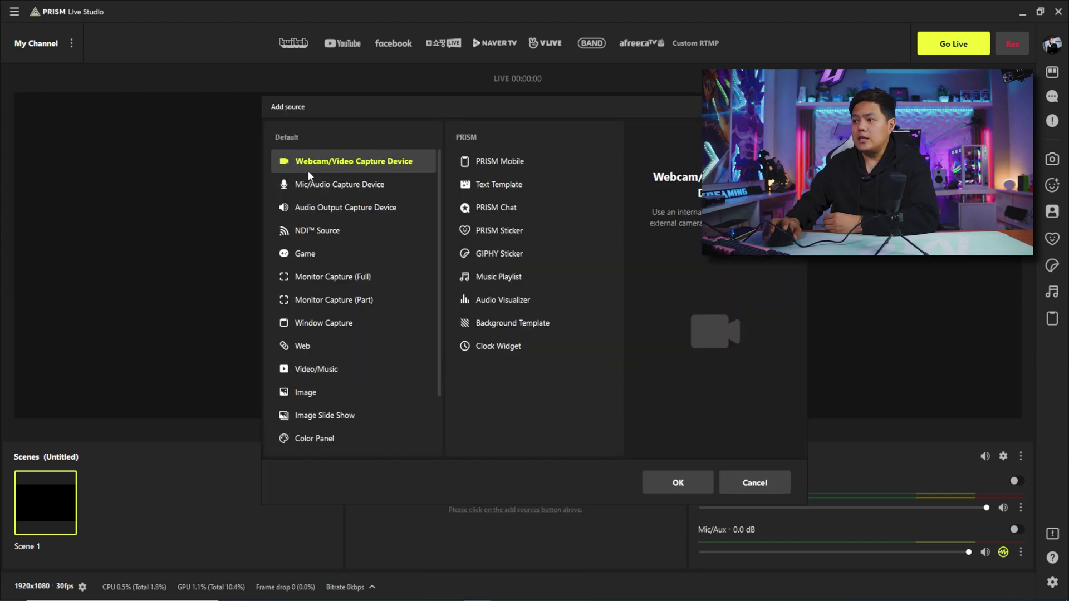
left_click(676, 482)
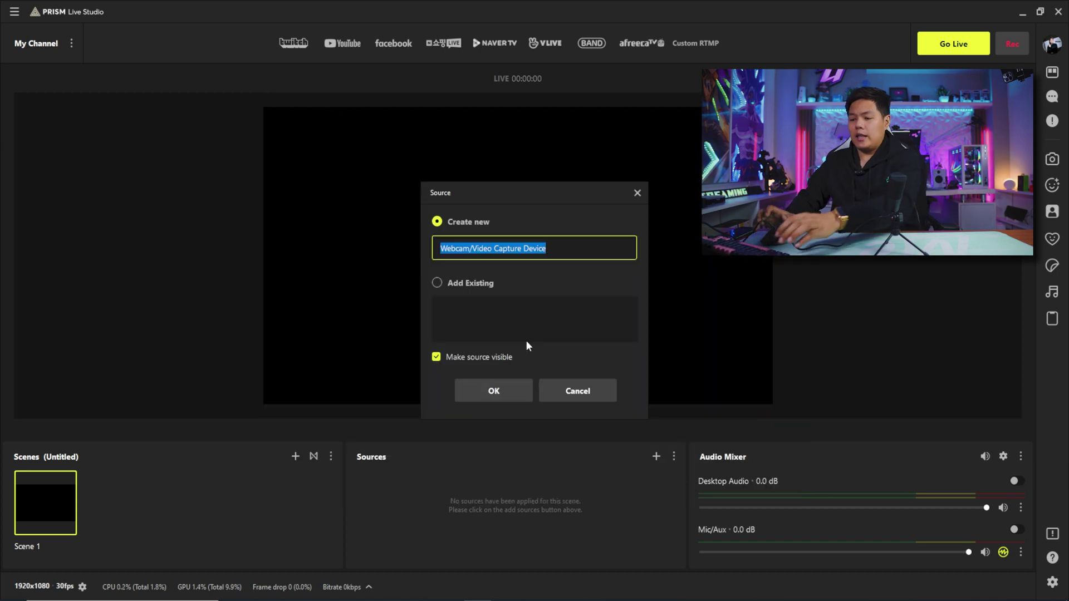
type("WEBCA<")
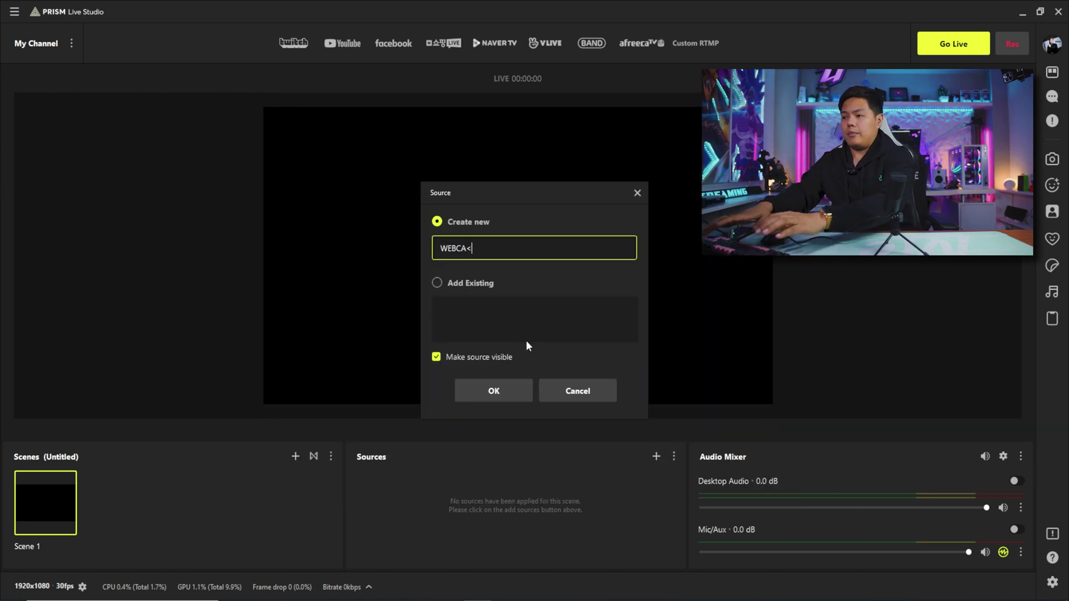
key("Return")
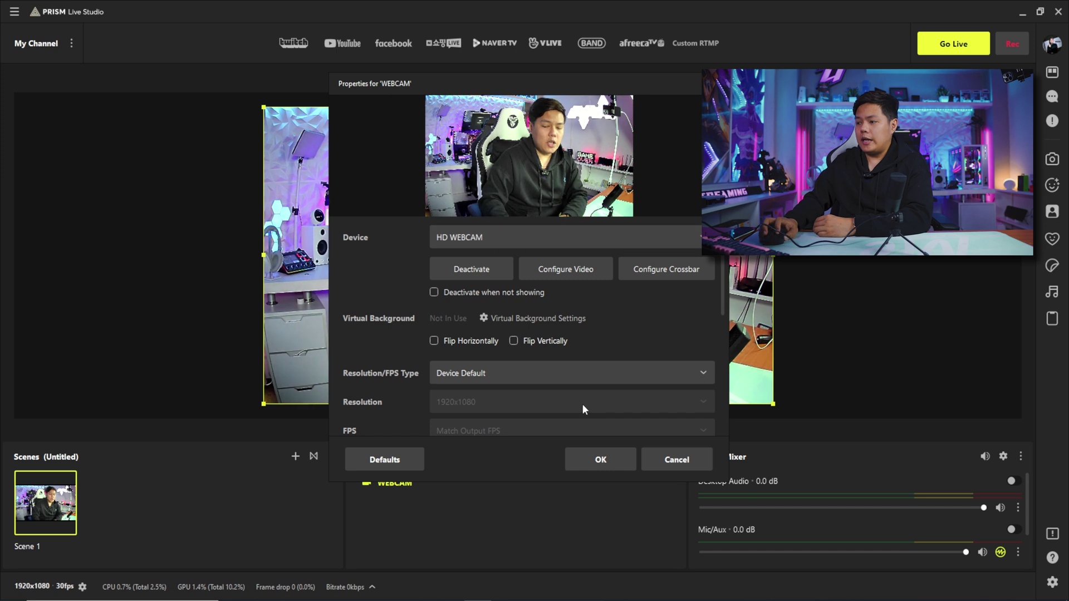
left_click(600, 461)
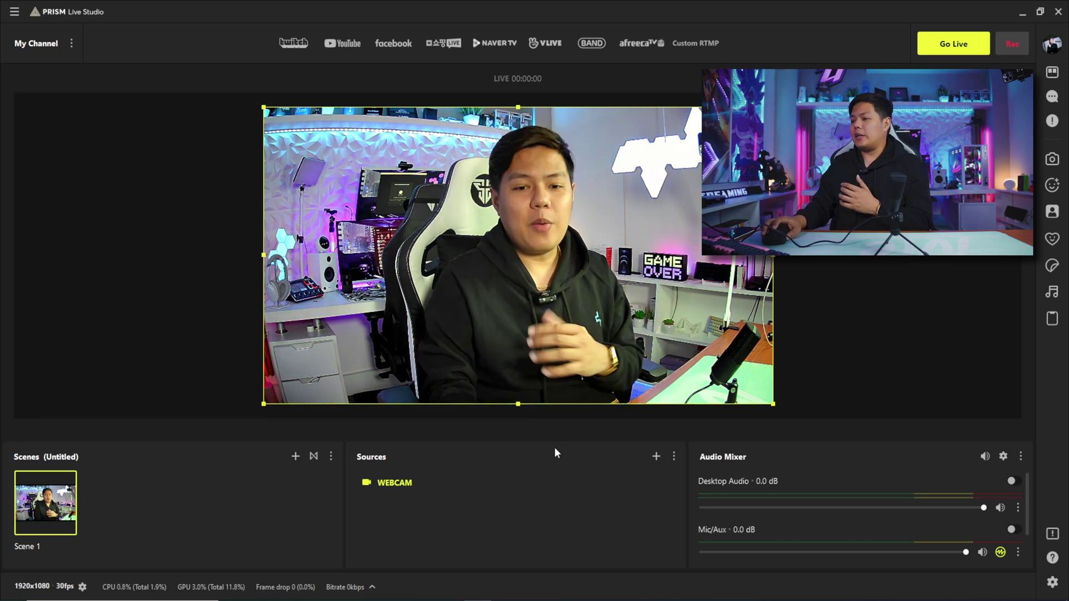
Step: Set the WEBCAM source's Resolution/FPS Type to Custom, with its FPS set to Highest FPS
right_click(426, 476)
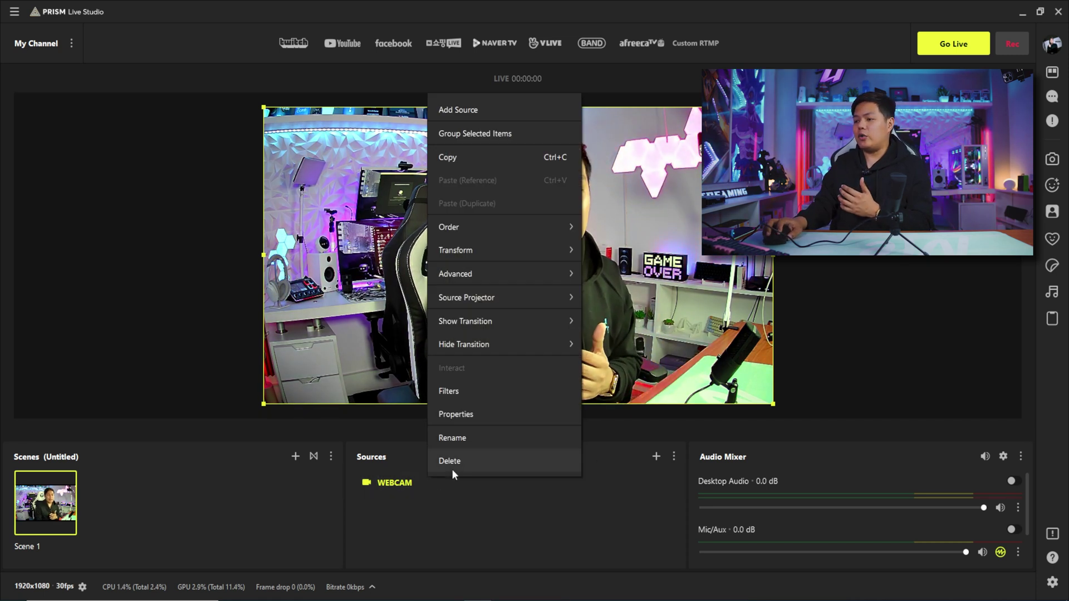
left_click(455, 416)
left_click(501, 373)
left_click(485, 419)
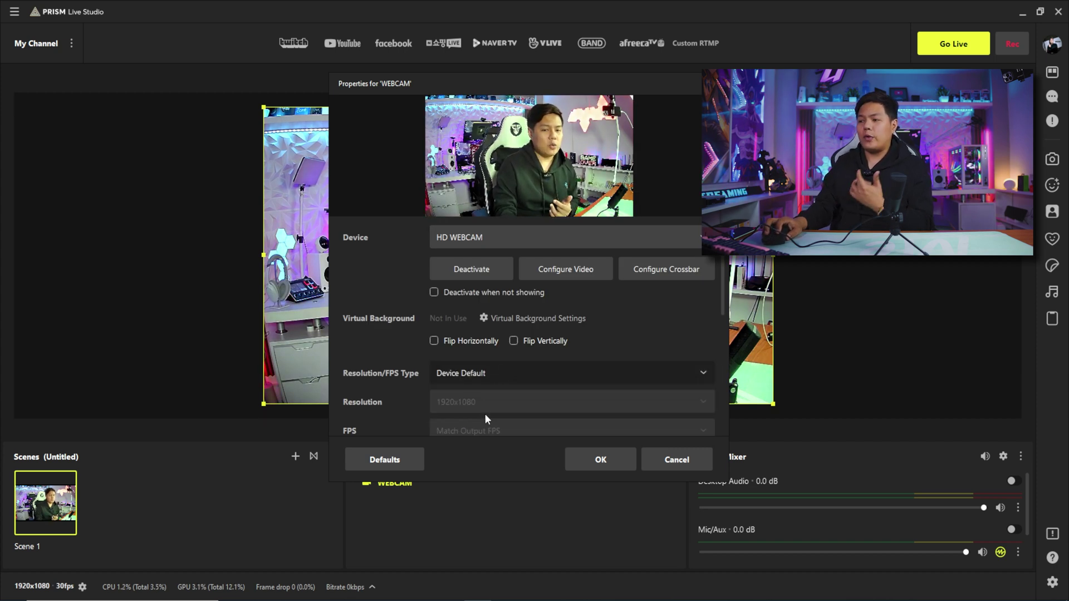
scroll(484, 399, "down", 2)
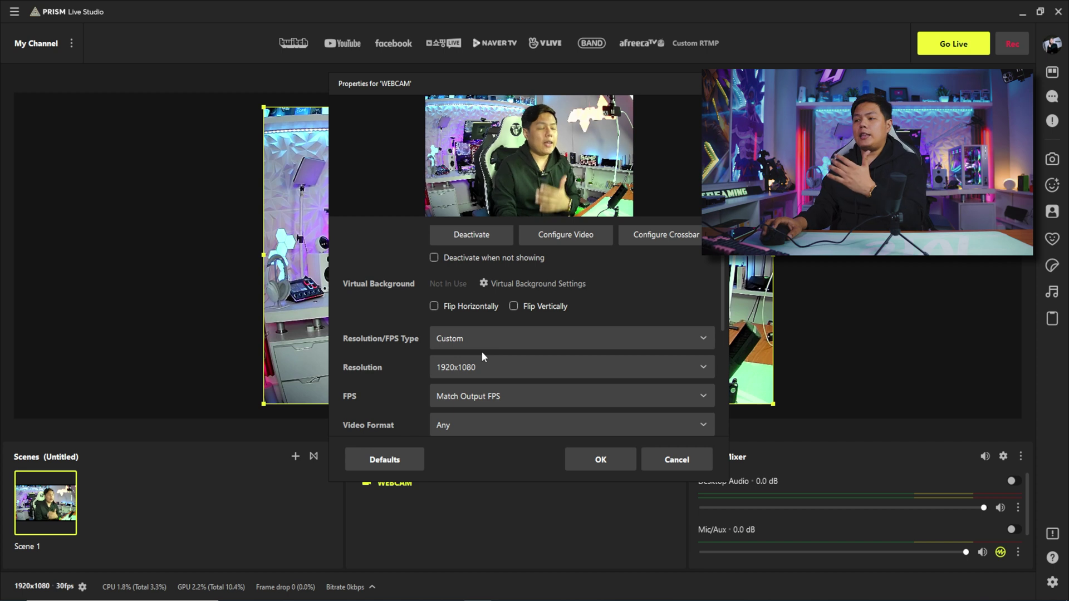
left_click(490, 398)
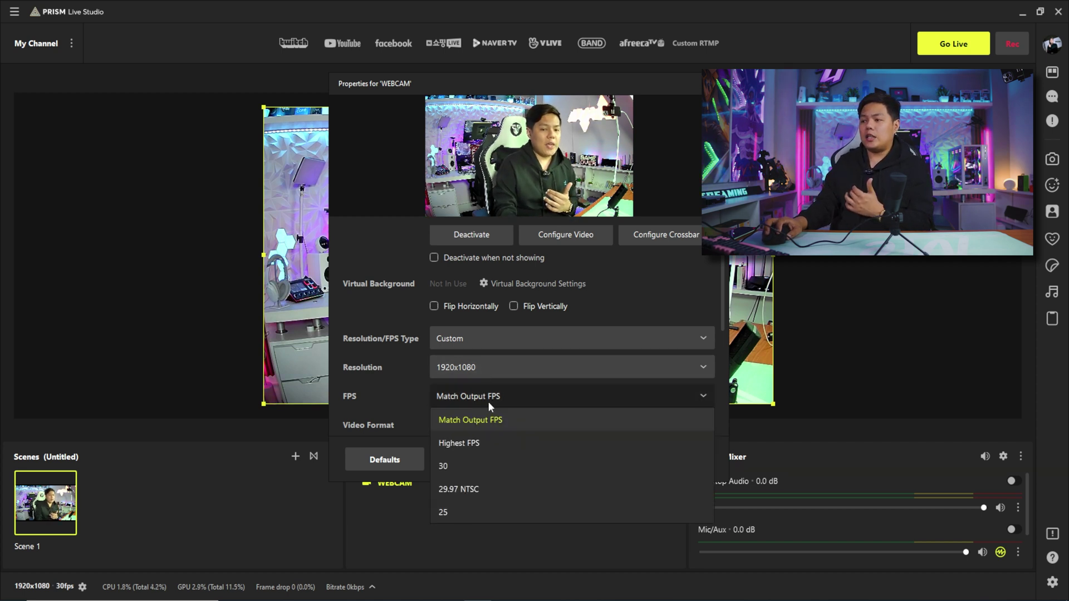
left_click(480, 444)
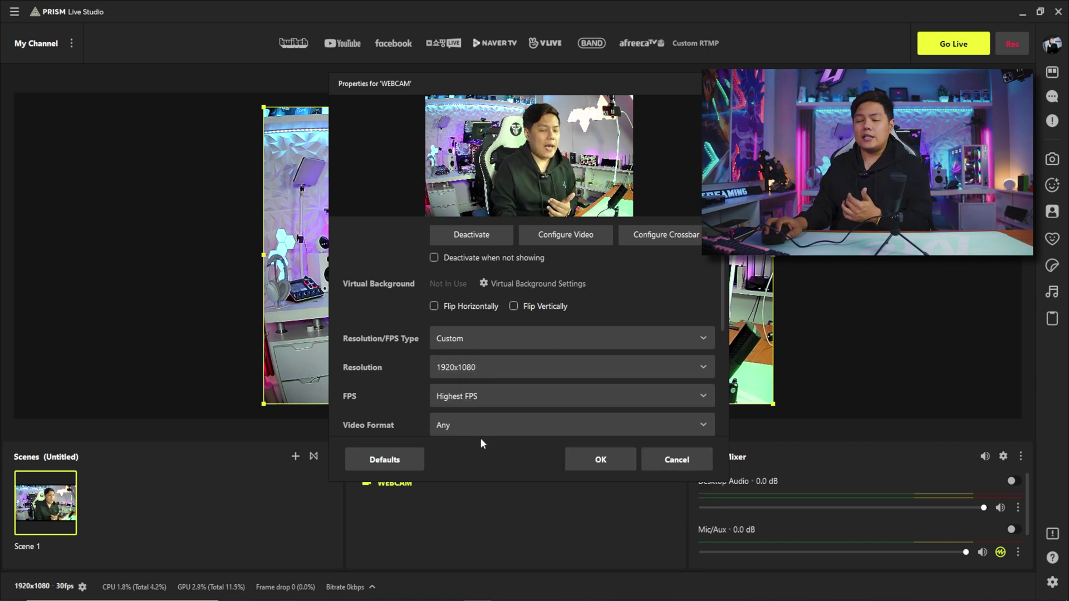
left_click(612, 460)
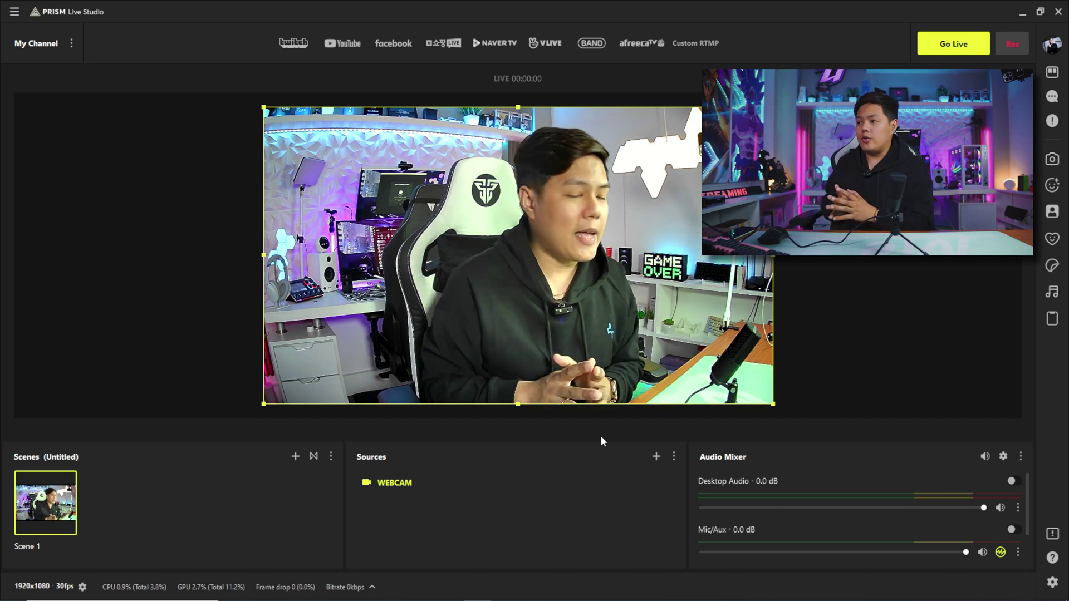
Step: Shrink the webcam feed to about three quarters of the canvas width and center it horizontally on the canvas
left_click_drag(758, 102, 565, 227)
left_click_drag(432, 278, 473, 219)
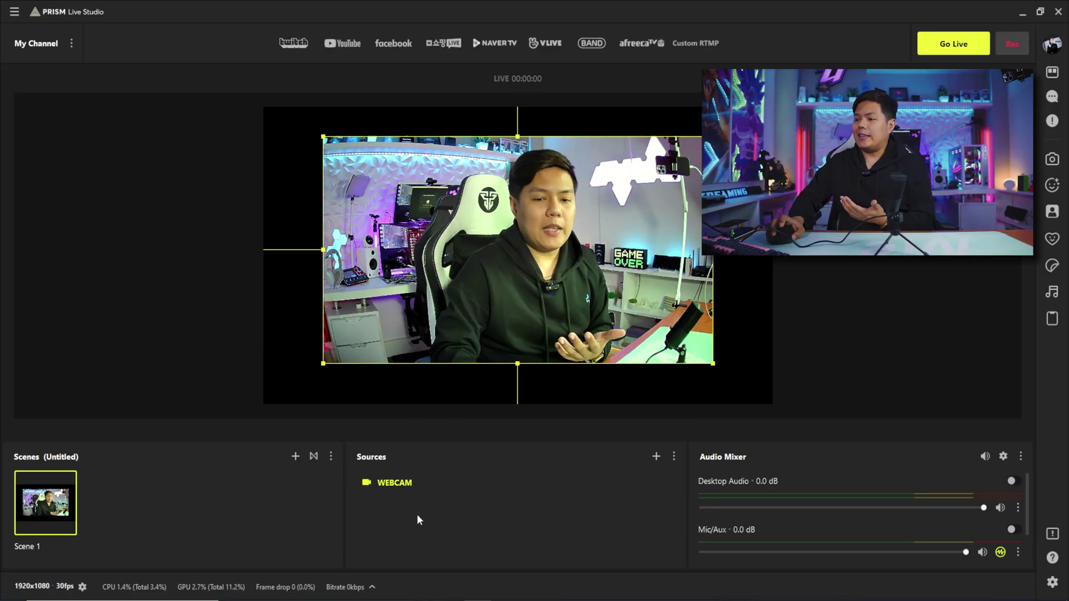
Step: Add a Video/Music source named WEBCAM OVERLAY to the scene
right_click(417, 513)
left_click(451, 407)
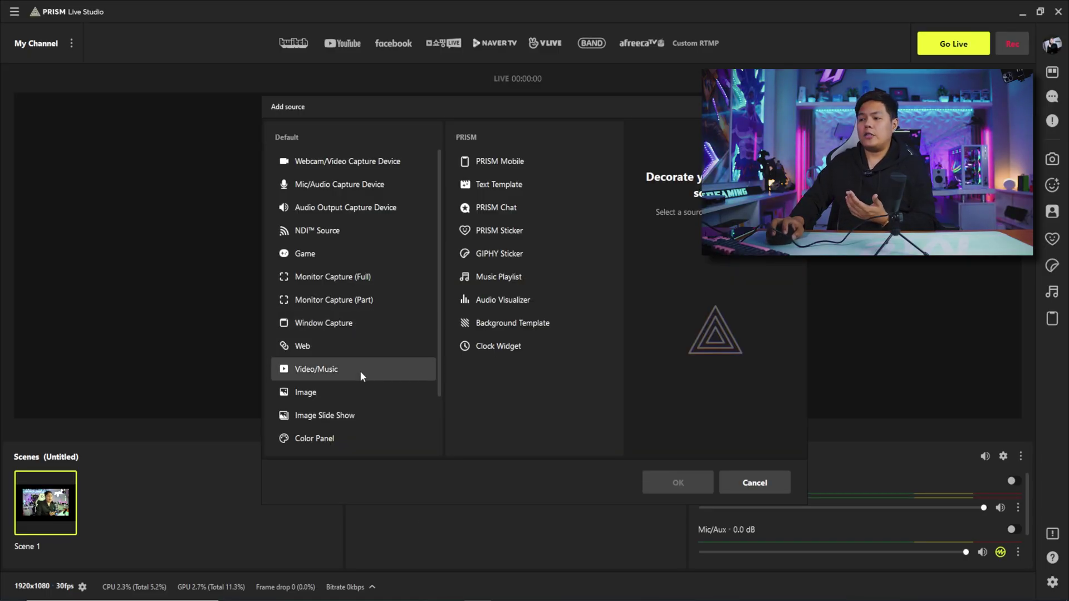
left_click(360, 371)
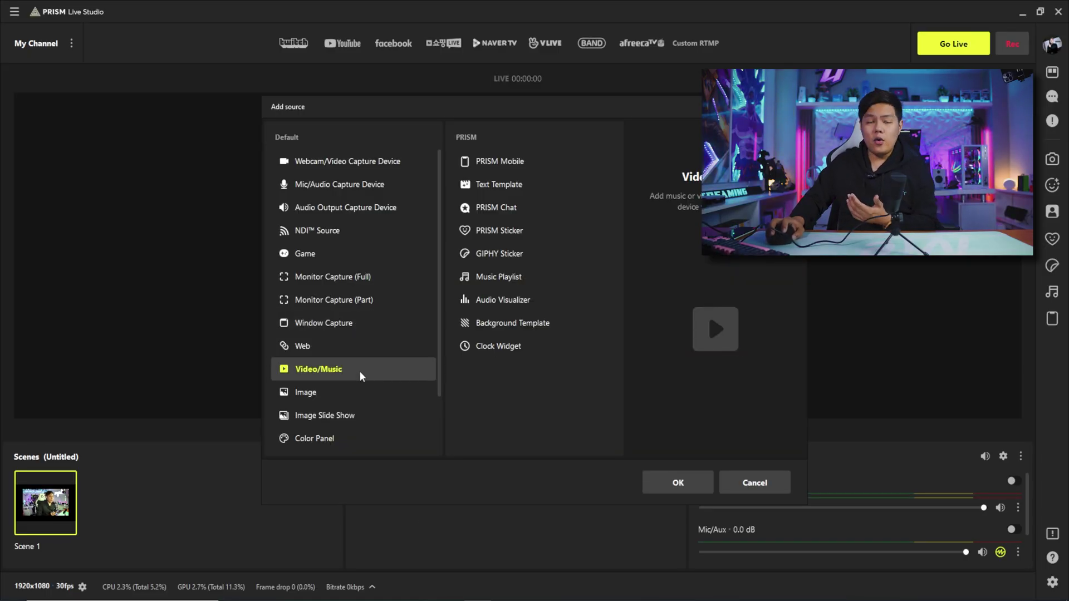
left_click(668, 482)
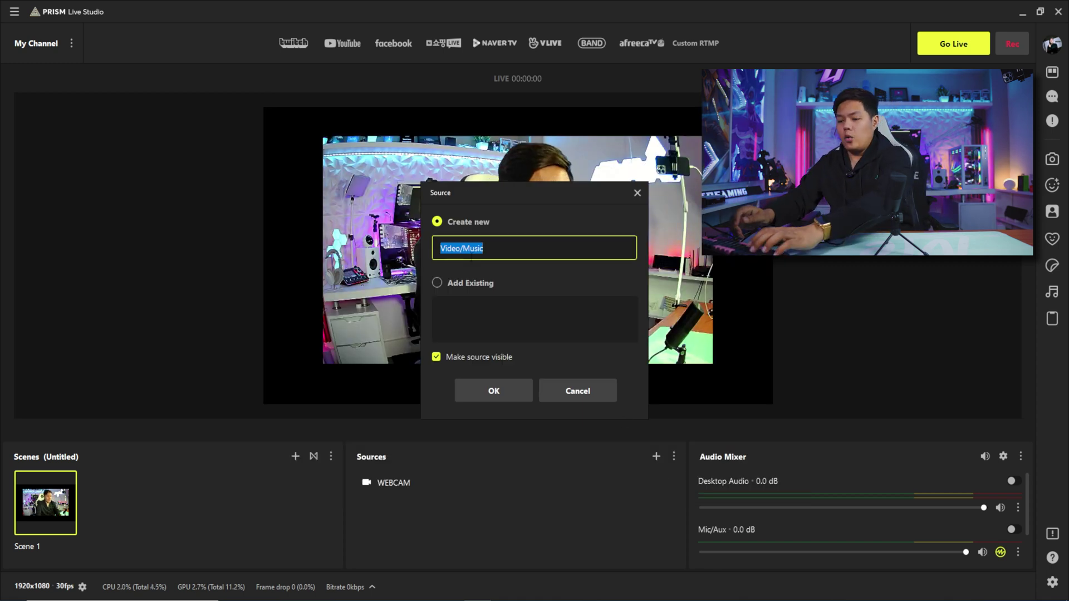
type("WEBCAM OVERL")
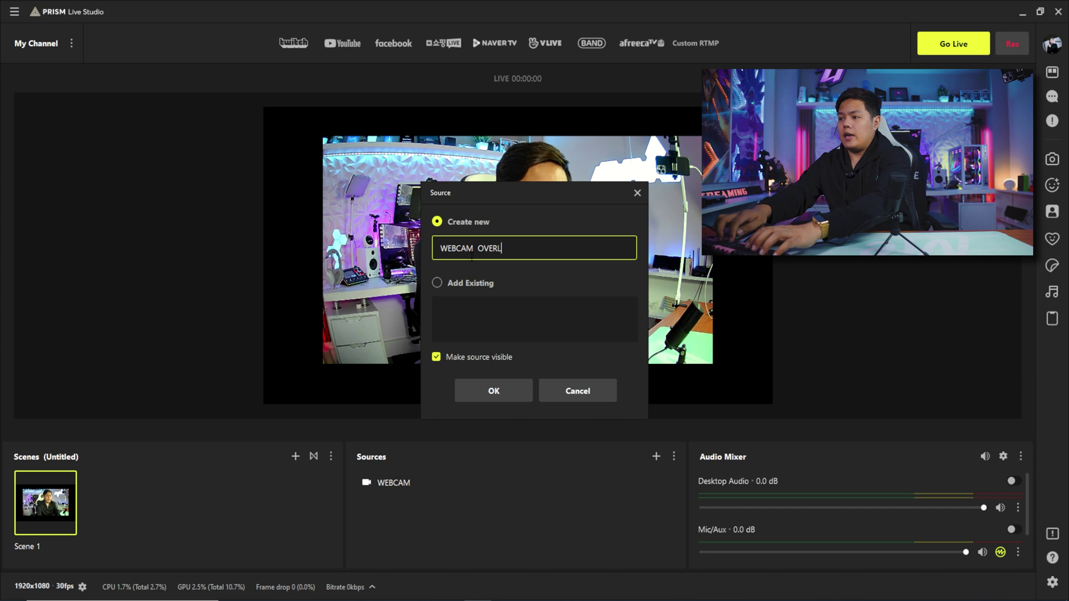
type("AY")
key("Return")
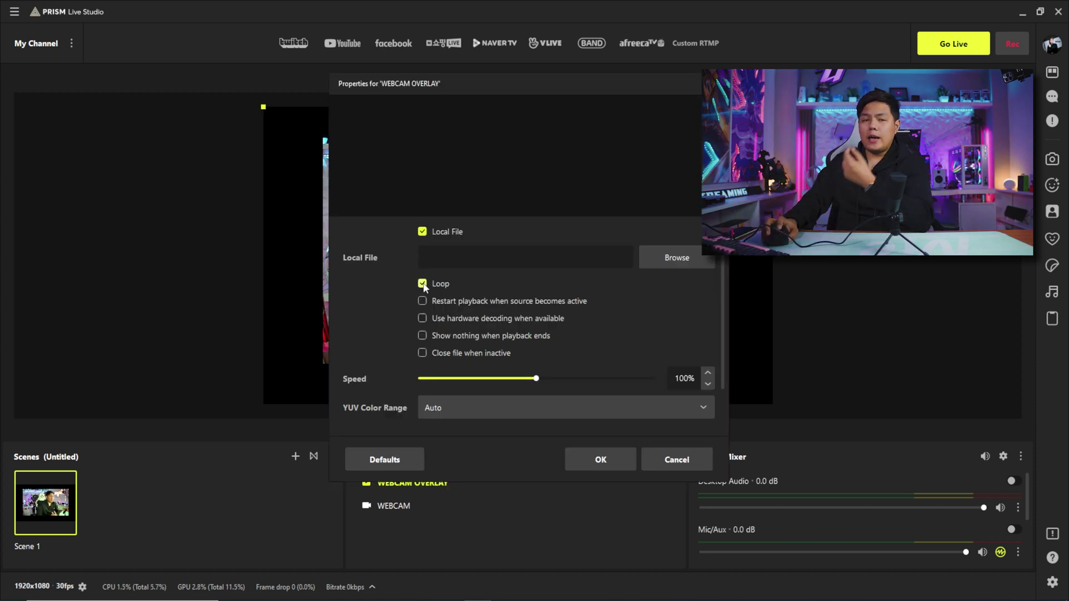
Step: Load the modern-webcam WEBM file from the Animated-Webcam folder as the looping overlay, and scale and position the frame around the webcam feed
left_click(667, 258)
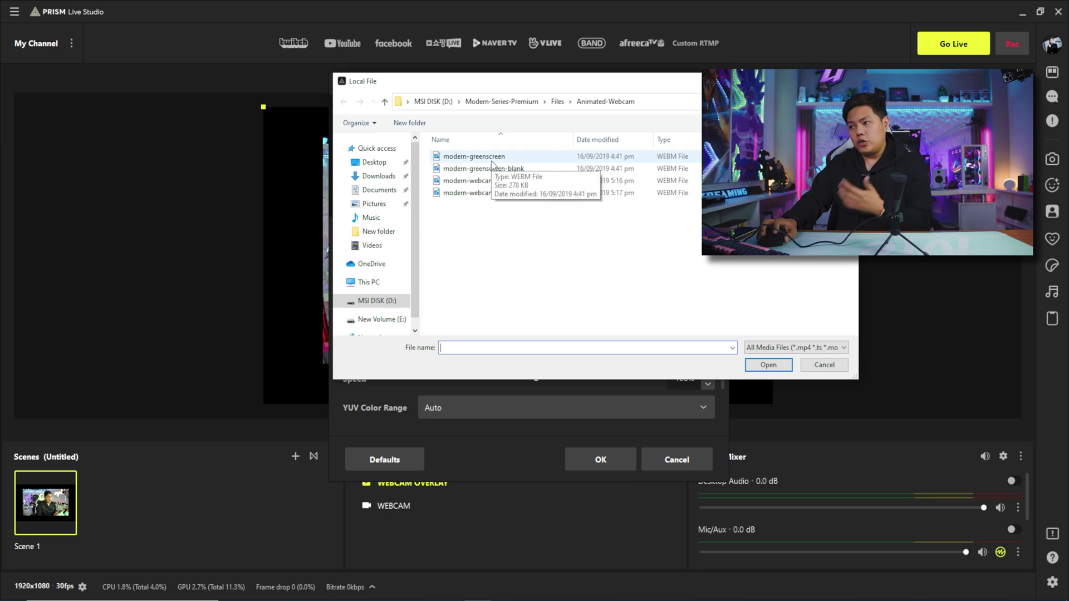
double_click(471, 185)
left_click(609, 459)
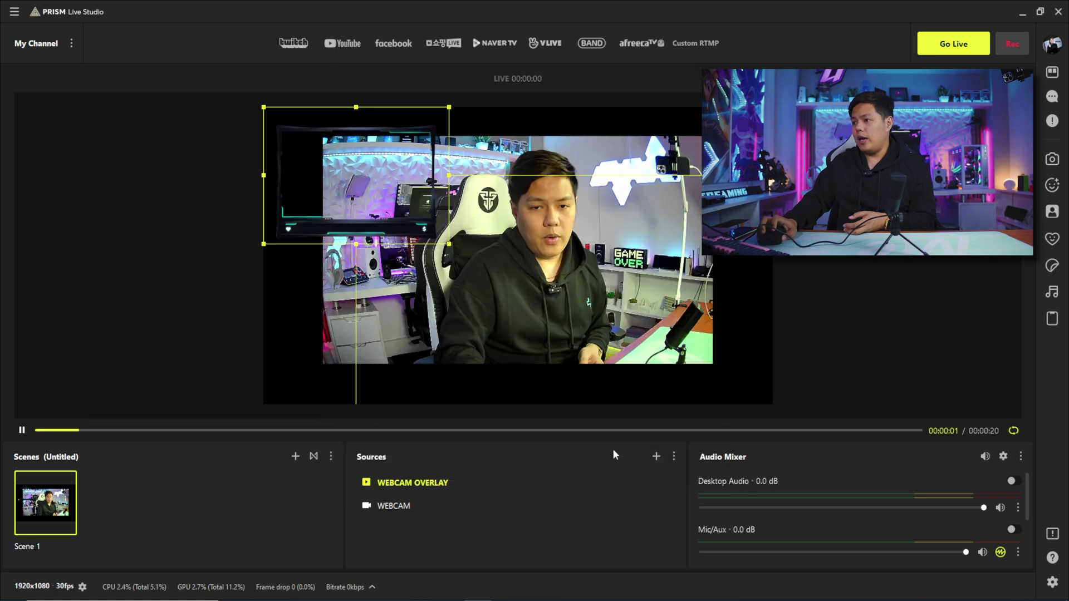
left_click_drag(449, 244, 707, 381)
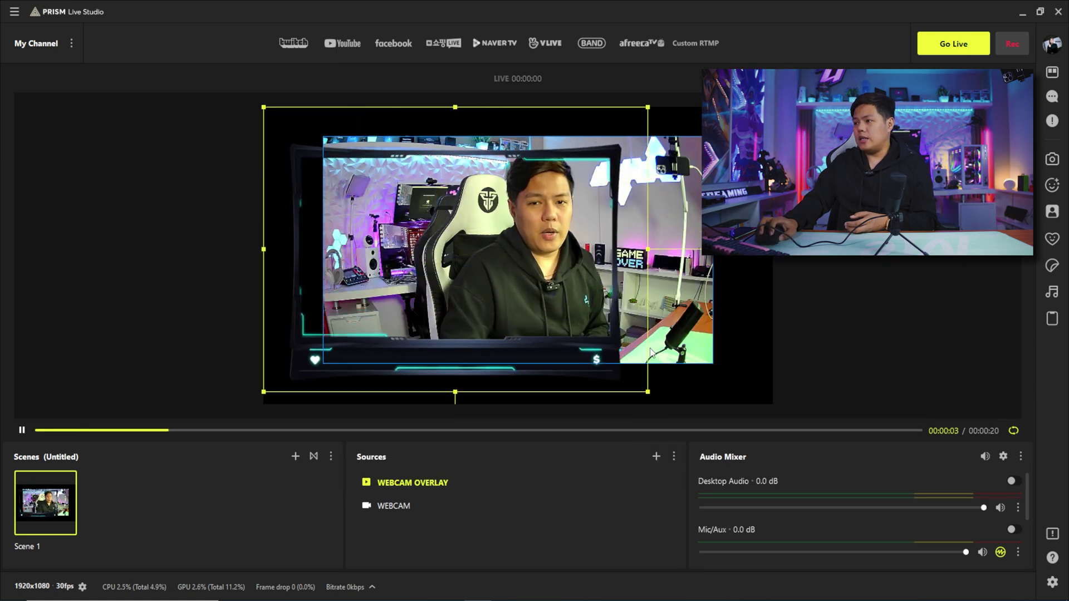
mouse_move(531, 274)
left_mouse_down()
mouse_move(580, 276)
mouse_move(552, 273)
left_mouse_up()
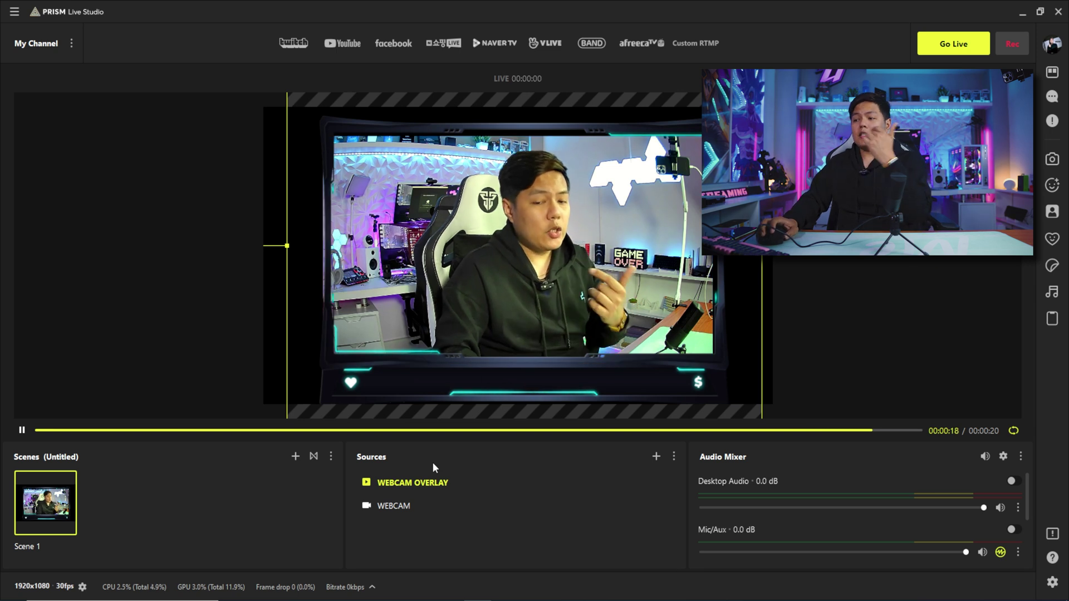
Step: Group the WEBCAM OVERLAY and WEBCAM sources under the name camera, and test hiding and showing the whole group
left_click(412, 508)
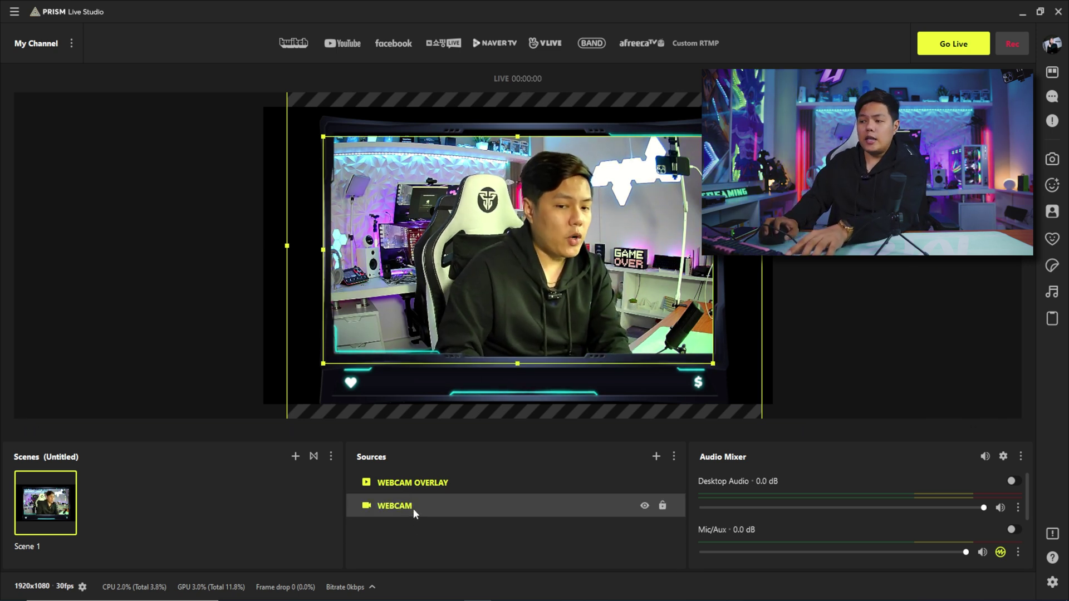
right_click(445, 483)
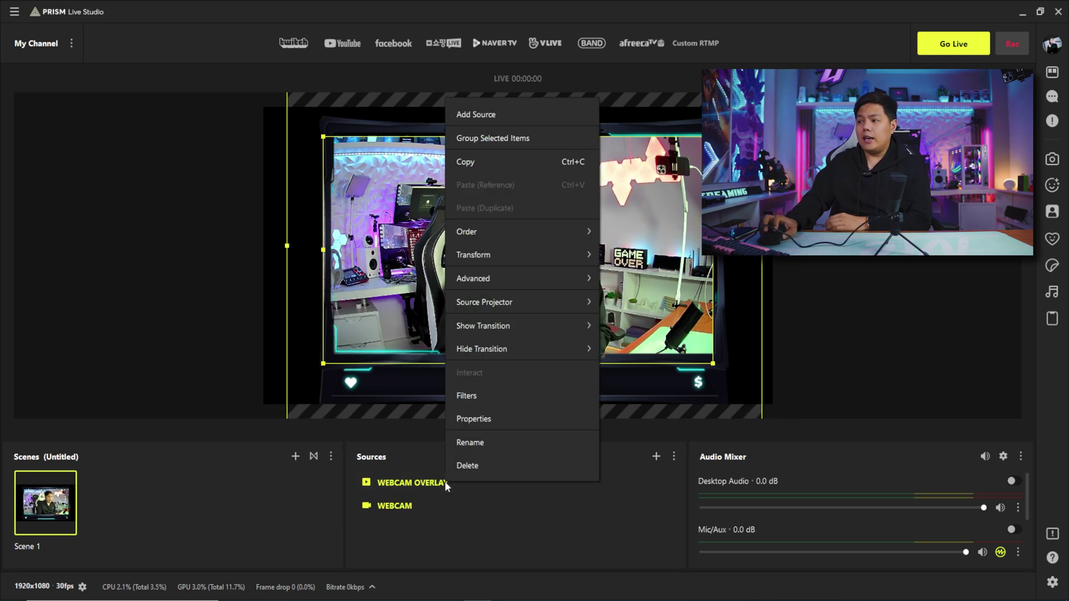
left_click(488, 139)
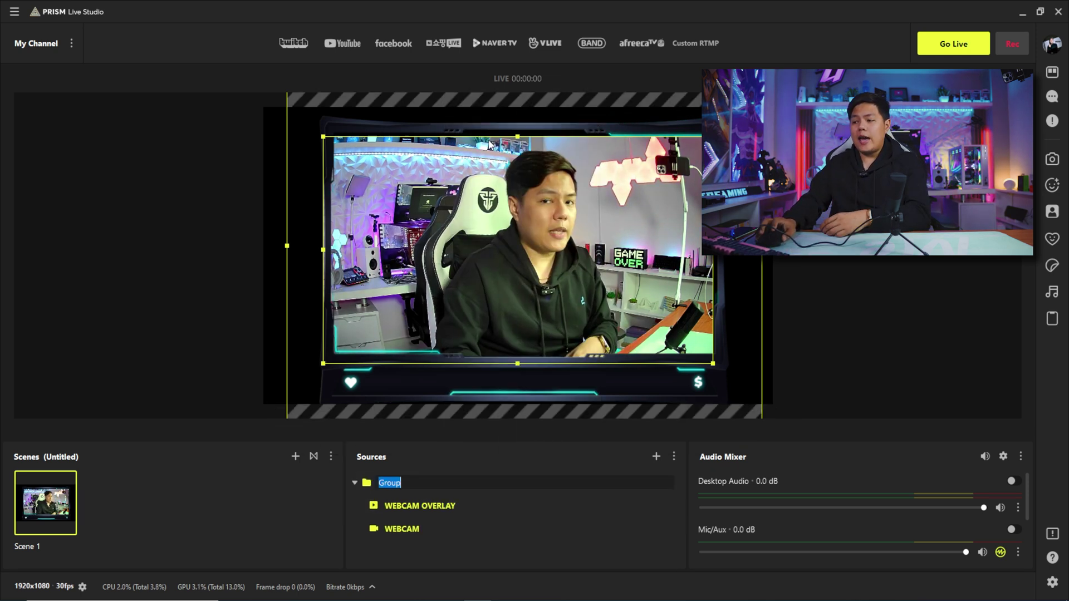
type("camera")
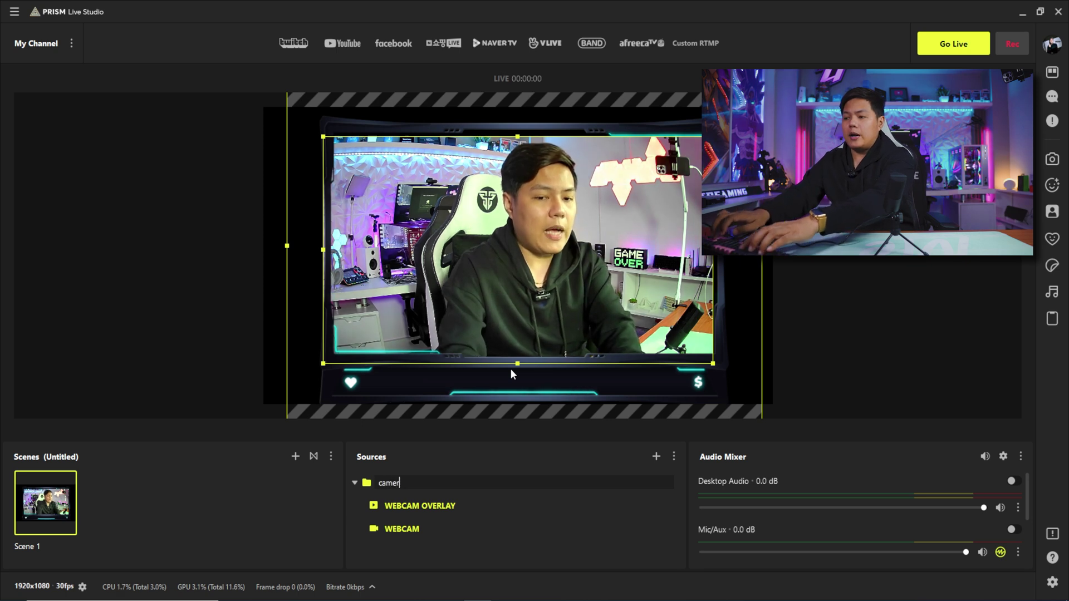
key("Return")
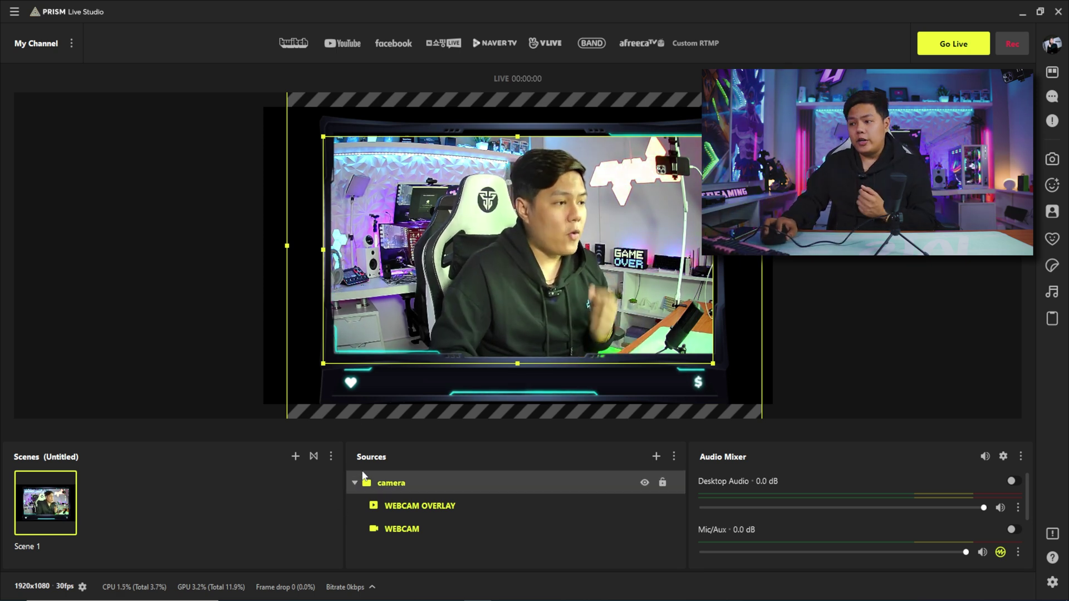
left_click(644, 483)
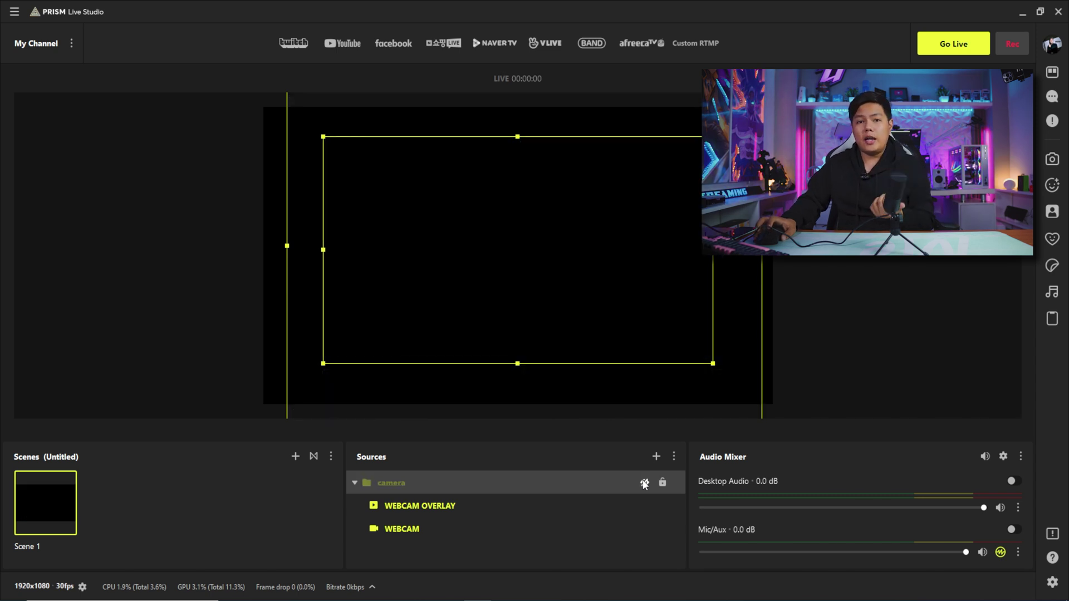
left_click(644, 483)
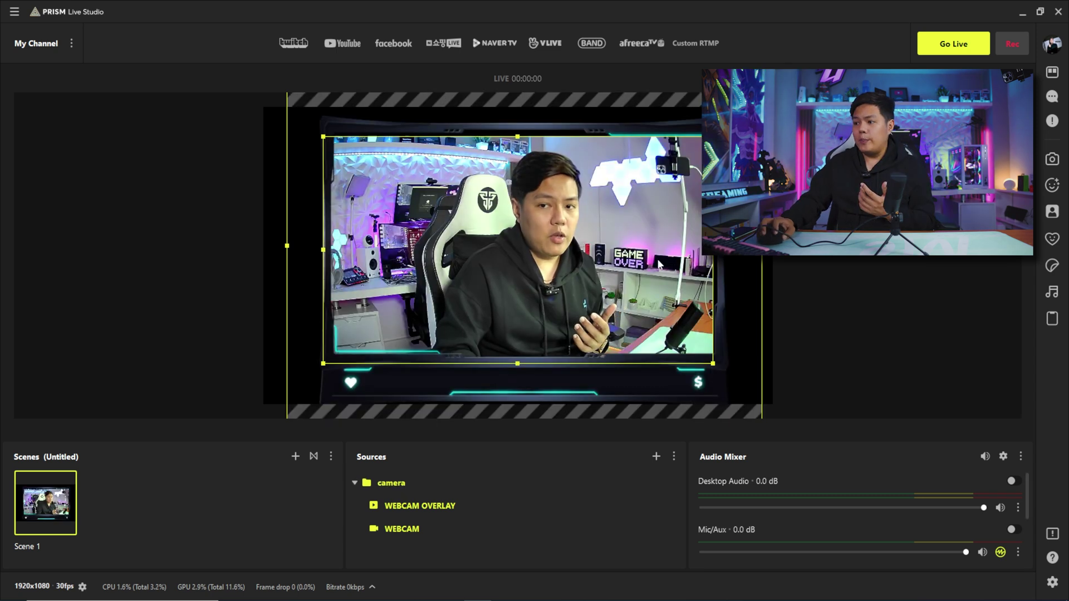
Step: Scale the camera group down to roughly a third of the canvas width and reposition it in the left part of the canvas
left_click(414, 483)
left_click_drag(294, 203, 324, 258)
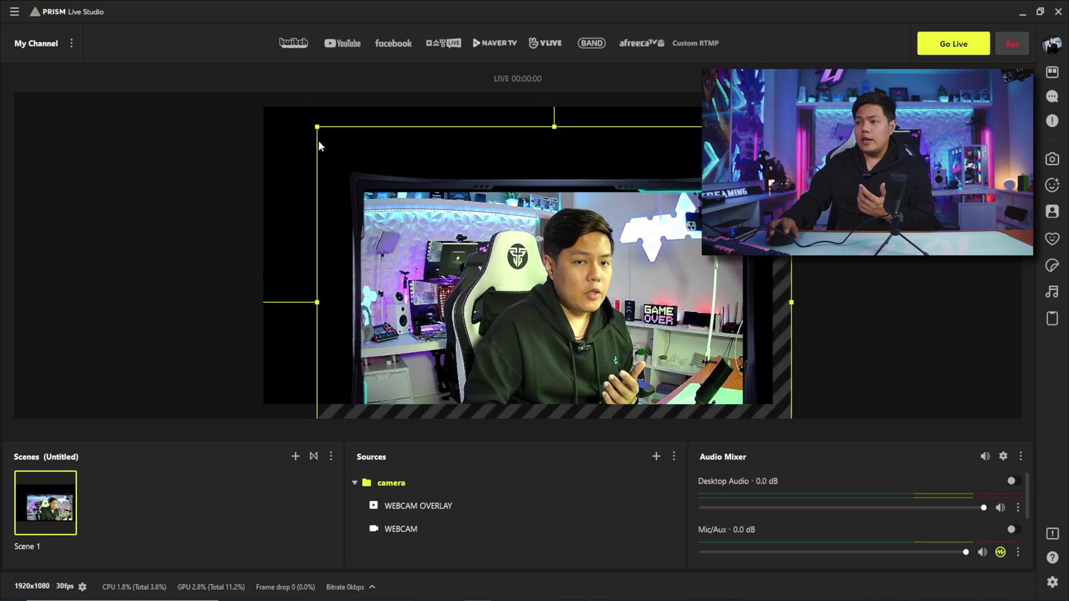
left_click_drag(317, 130, 355, 217)
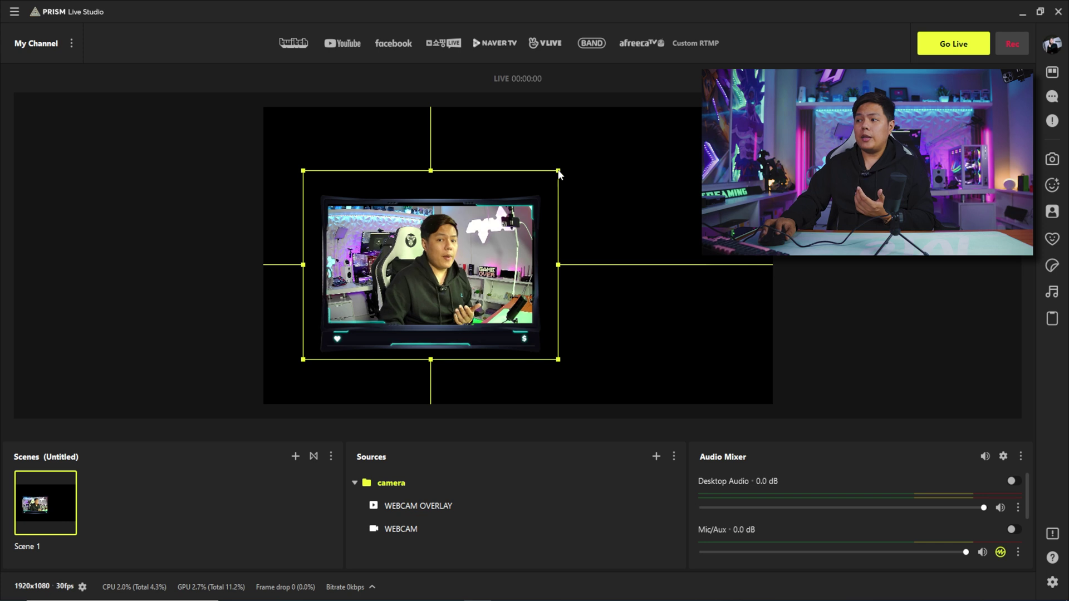
left_click_drag(559, 173, 491, 222)
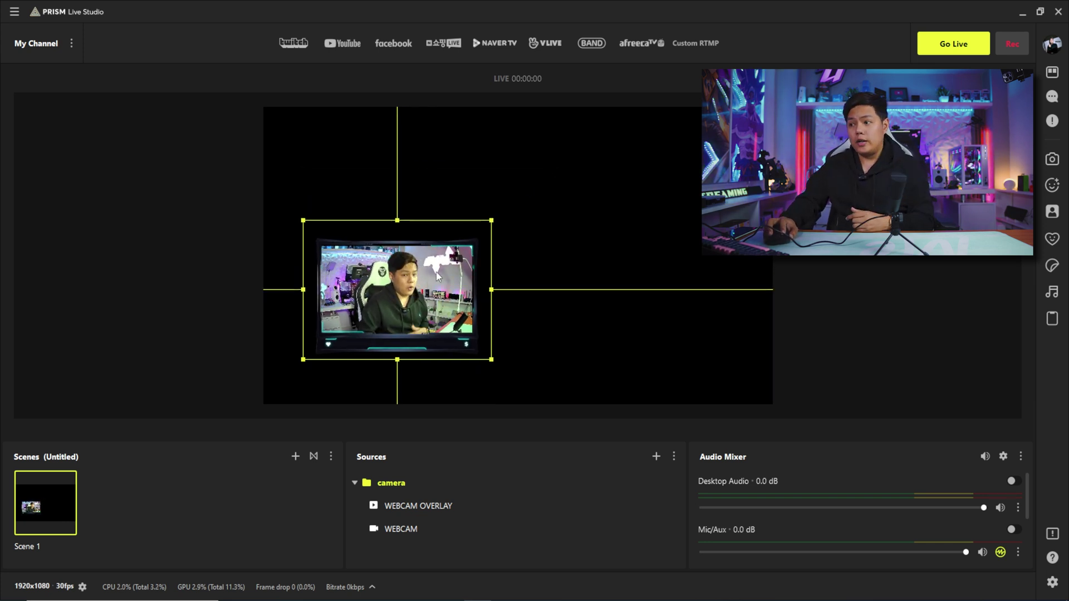
left_click_drag(446, 273, 417, 260)
left_click_drag(460, 208, 450, 351)
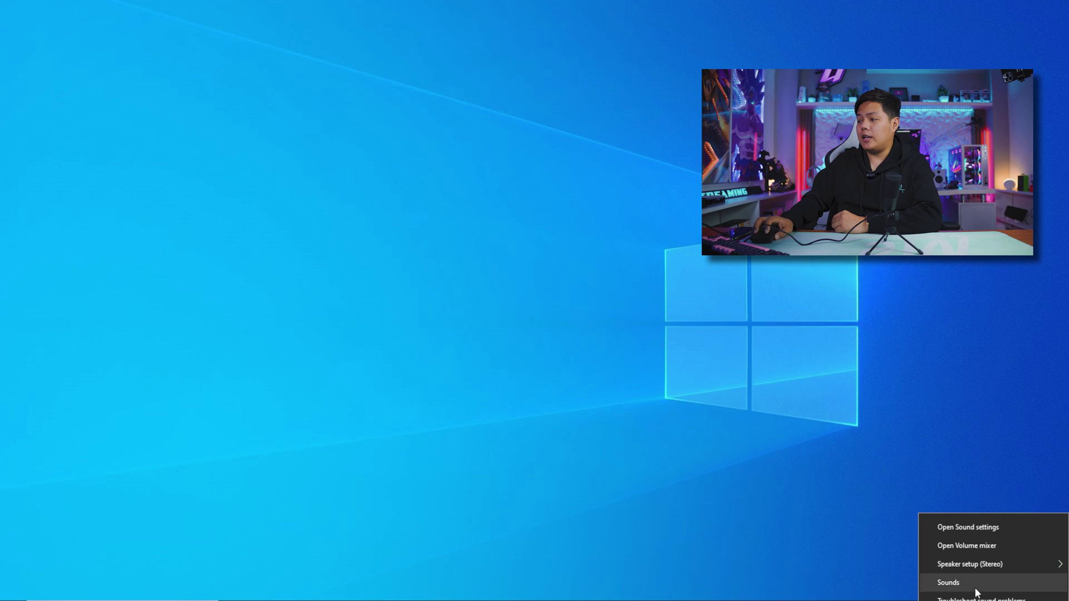
Step: Switch to the Windows Sound settings and show the list of recording devices in the middle of the desktop
left_click(976, 583)
left_click(71, 44)
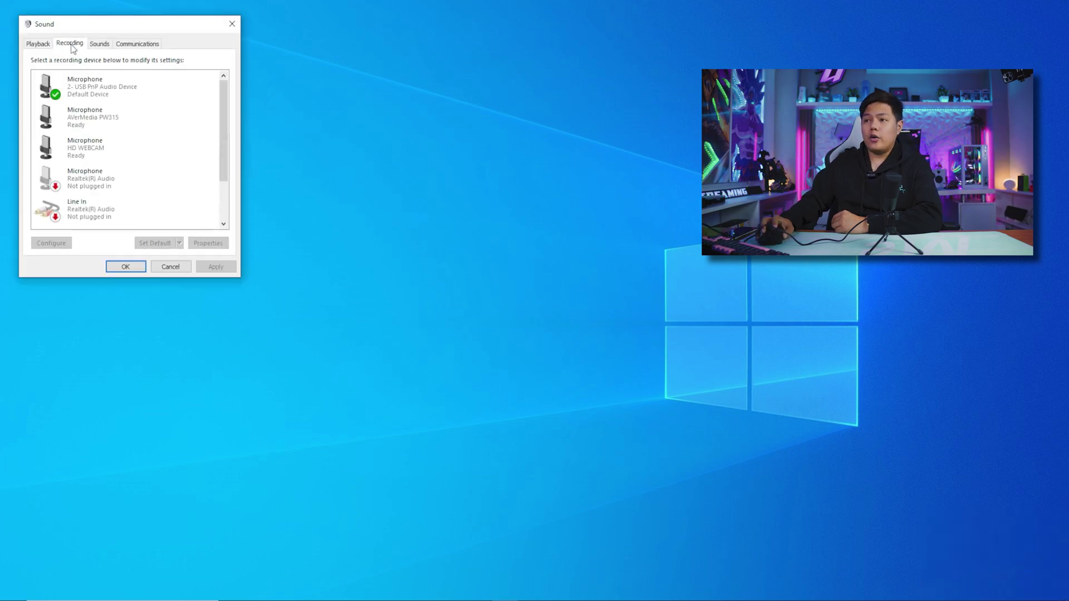
left_click_drag(102, 27, 449, 149)
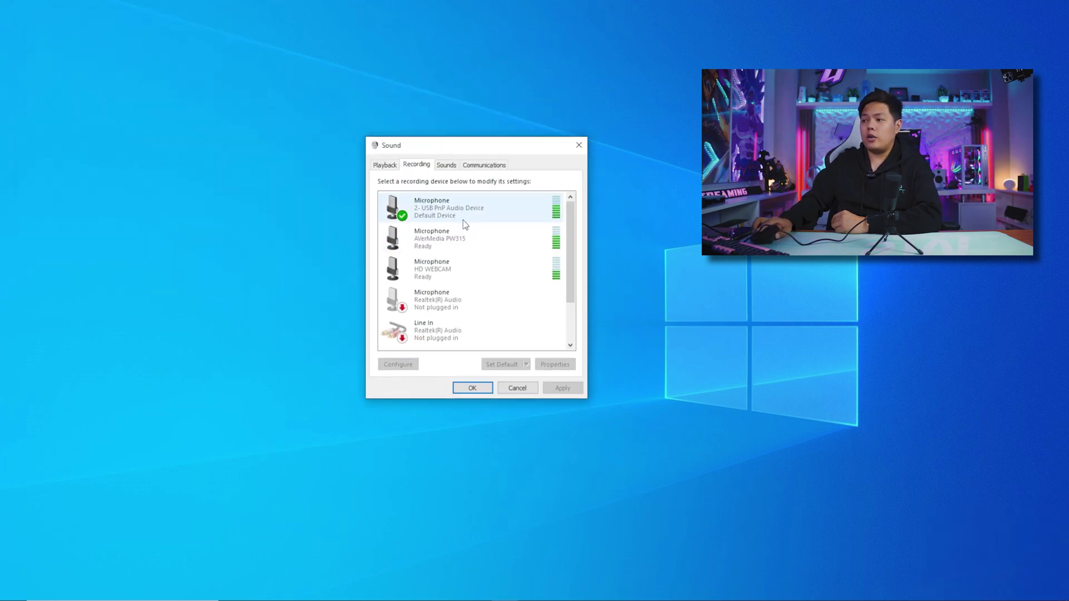
Step: Review the available recording devices and the Levels and Advanced properties of the 2- USB PnP Audio Device microphone, and close the Sound settings
scroll(466, 256, "down", 3)
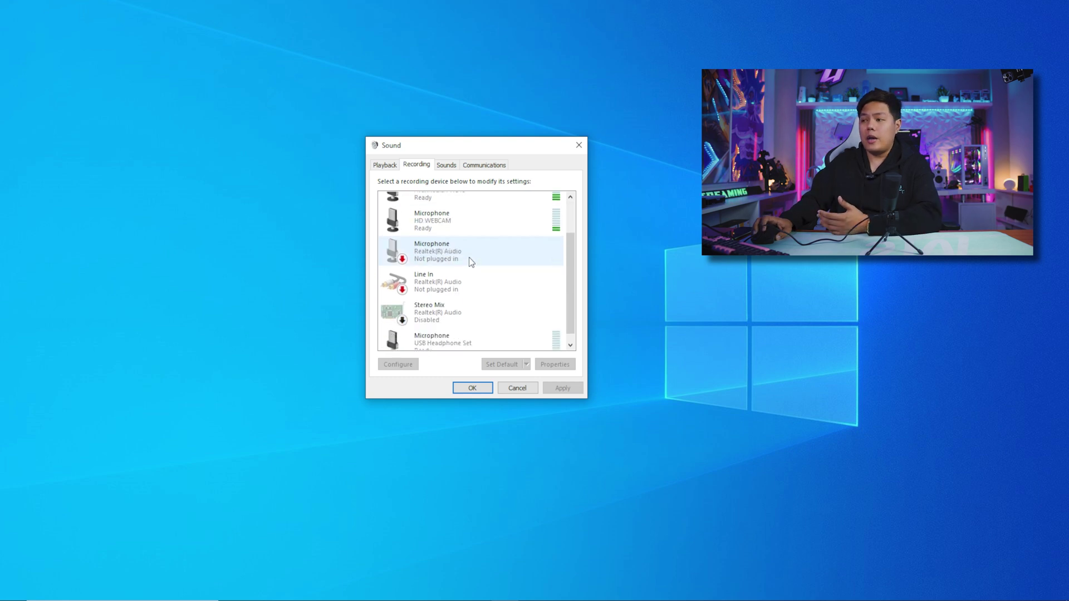
scroll(469, 259, "up", 3)
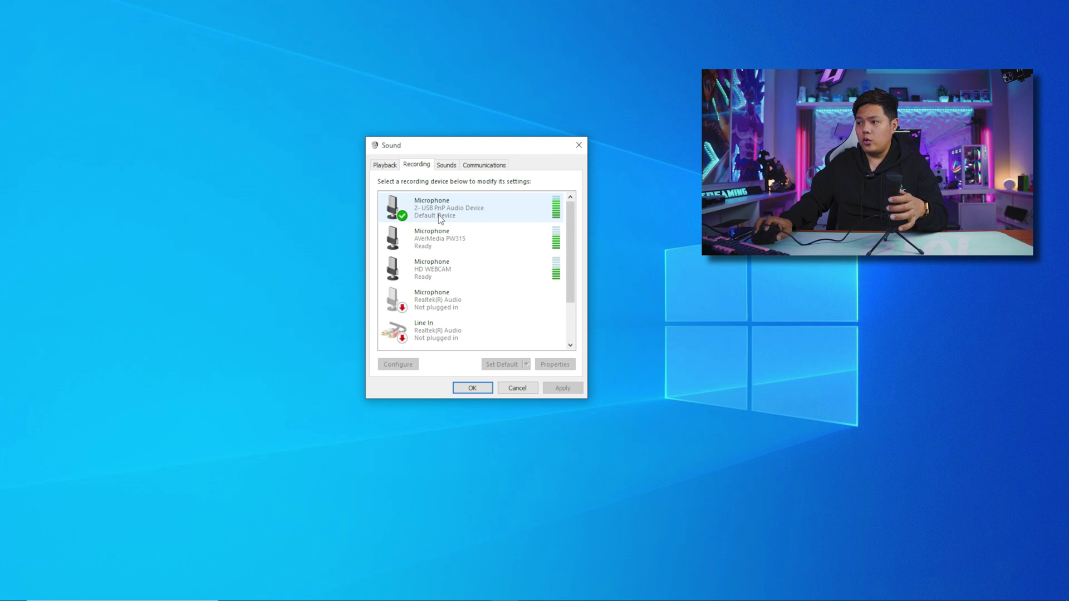
right_click(439, 216)
left_click(474, 281)
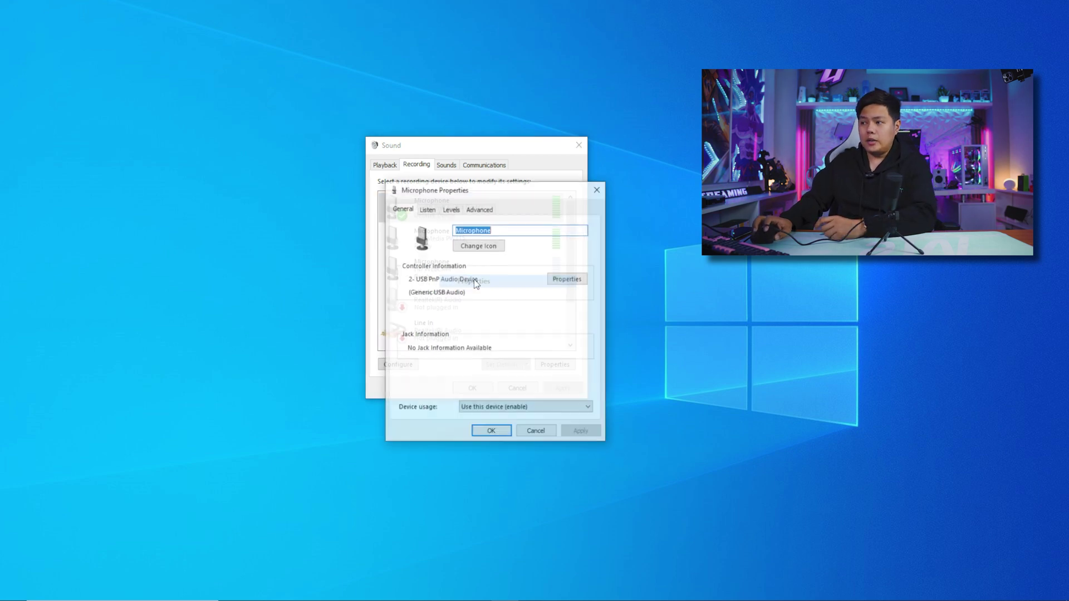
left_click(450, 209)
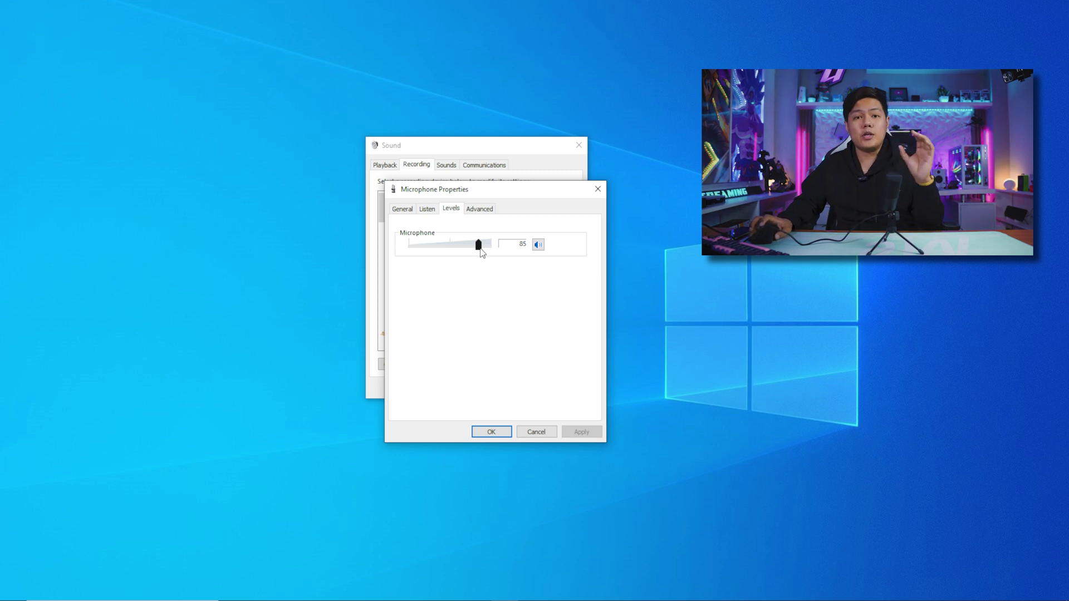
left_click(478, 210)
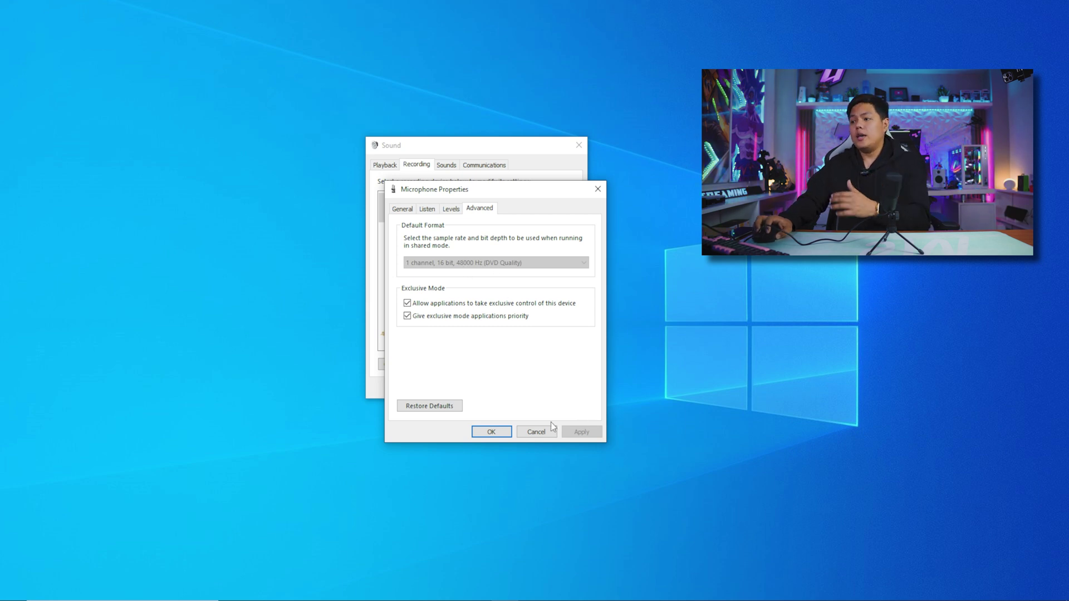
left_click(494, 429)
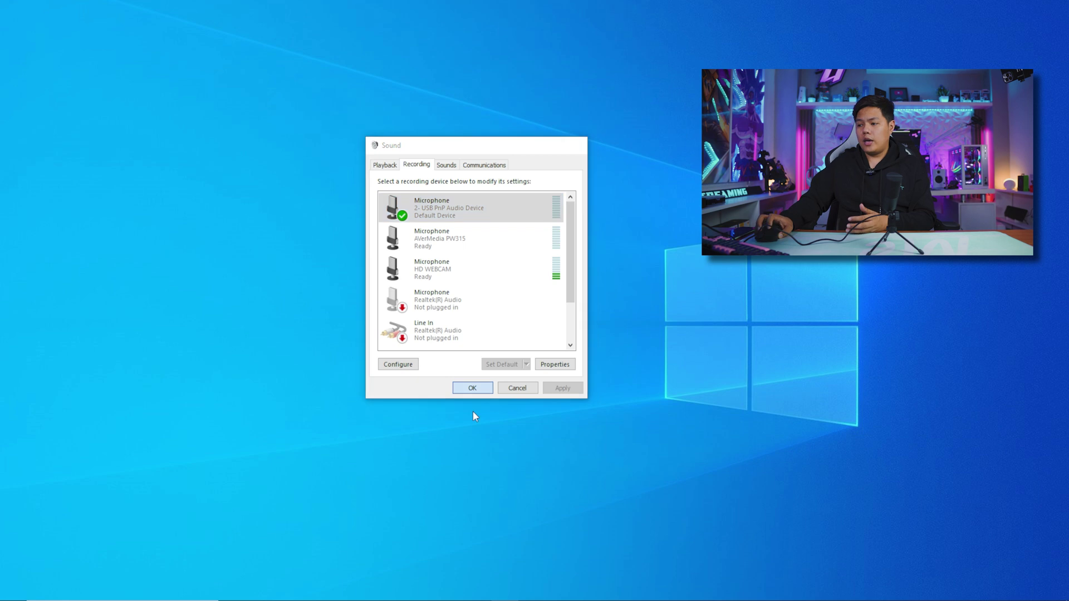
left_click(471, 387)
Step: Switch to PRISM Live Studio and set Mic/Auxiliary Audio to Microphone (2- USB PnP Audio Device) in the audio settings
left_click(477, 600)
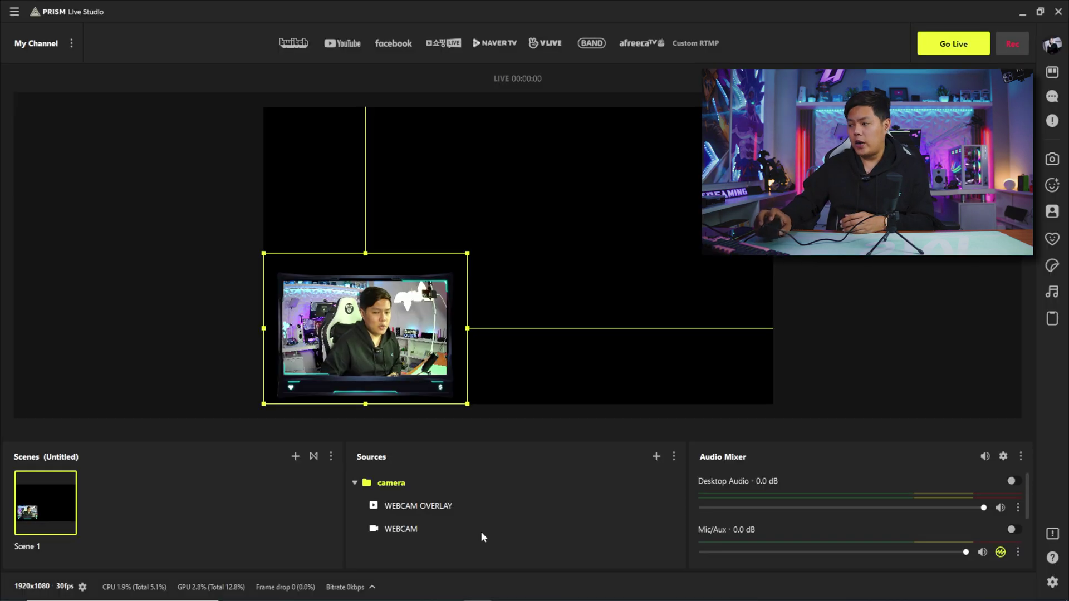
left_click(1052, 582)
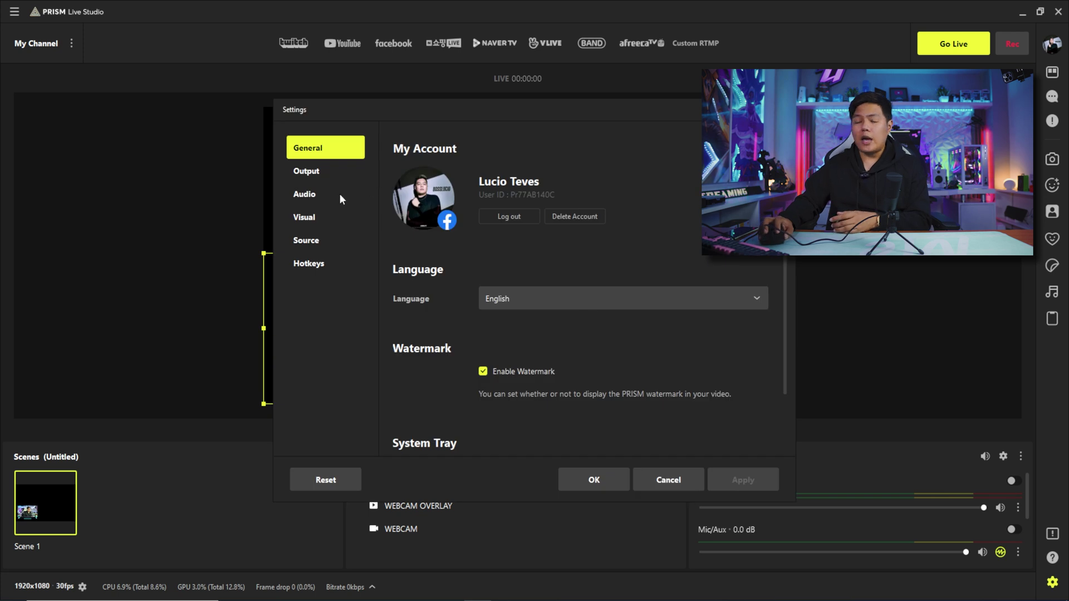
left_click(312, 194)
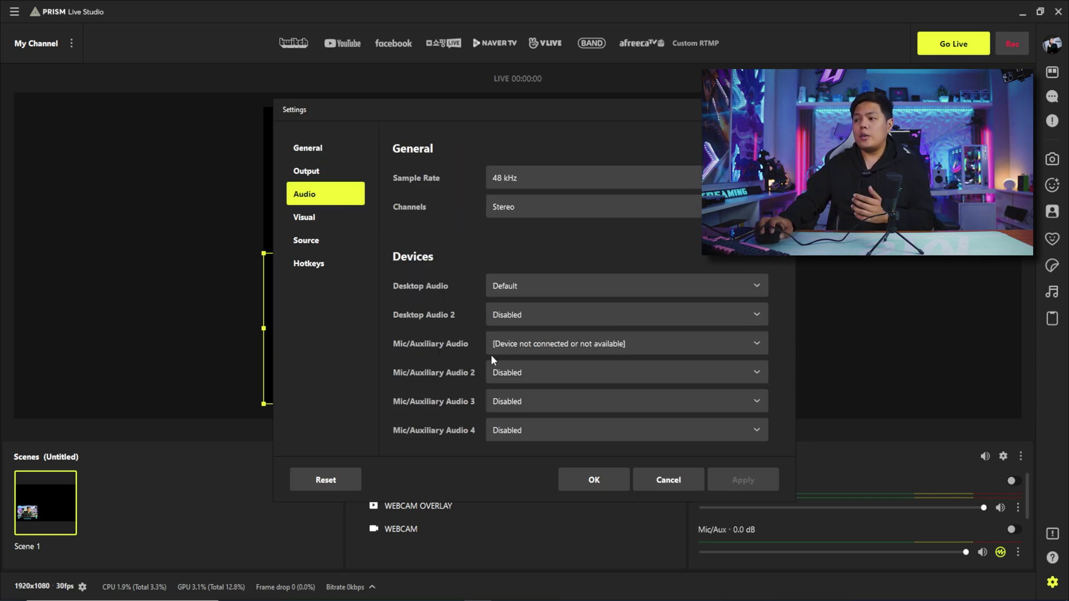
left_click(530, 344)
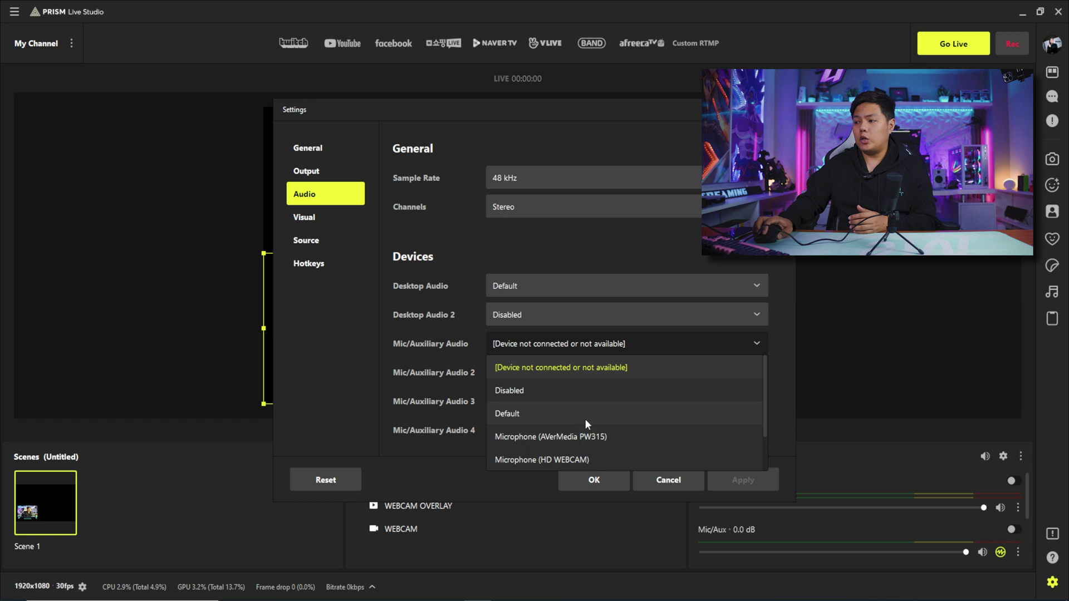
scroll(586, 424, "down", 1)
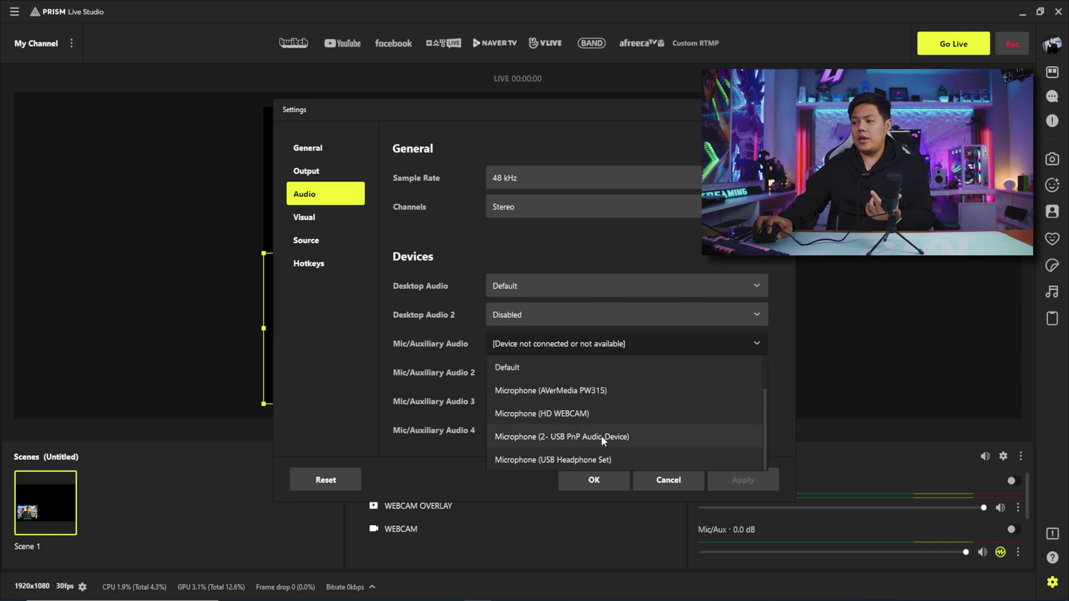
left_click(580, 439)
left_click(733, 483)
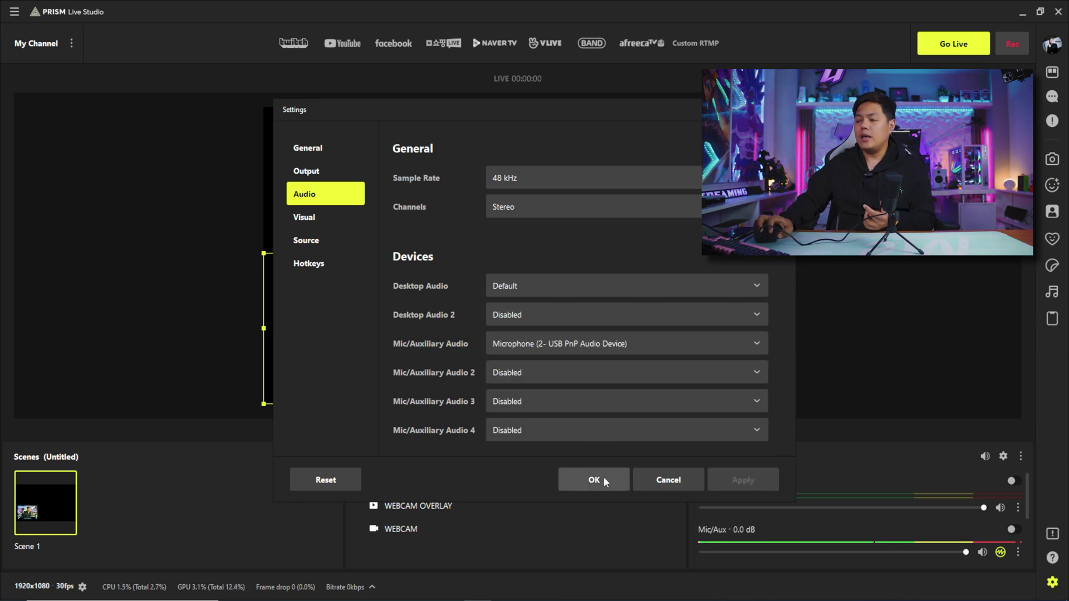
left_click(603, 476)
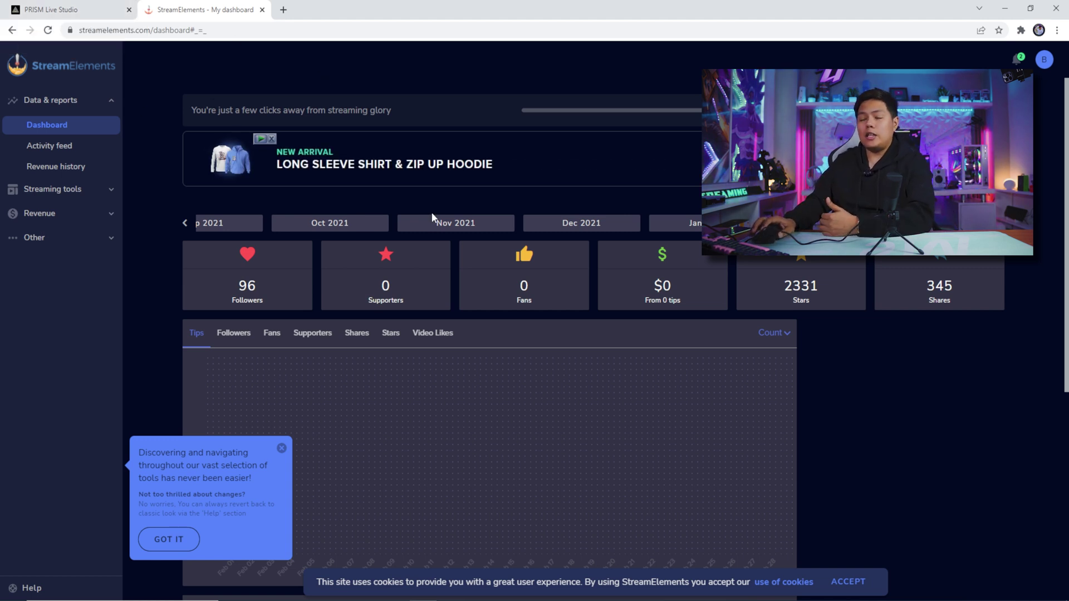
Step: In the StreamElements dashboard, open the eventlist overlay from My Overlays for editing and copy its overlay URL
left_click(283, 449)
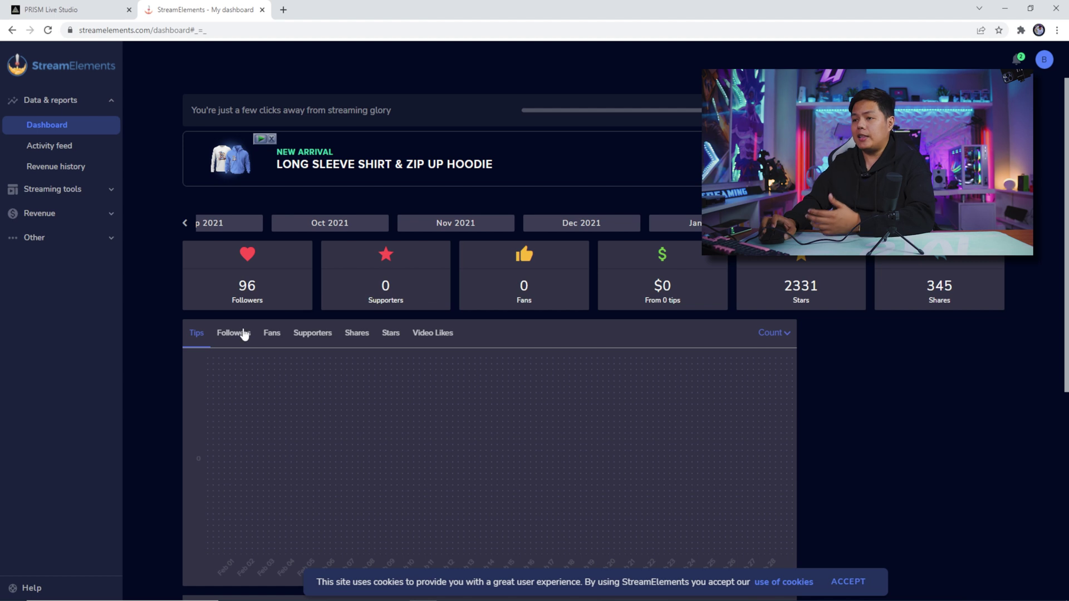
left_click(96, 188)
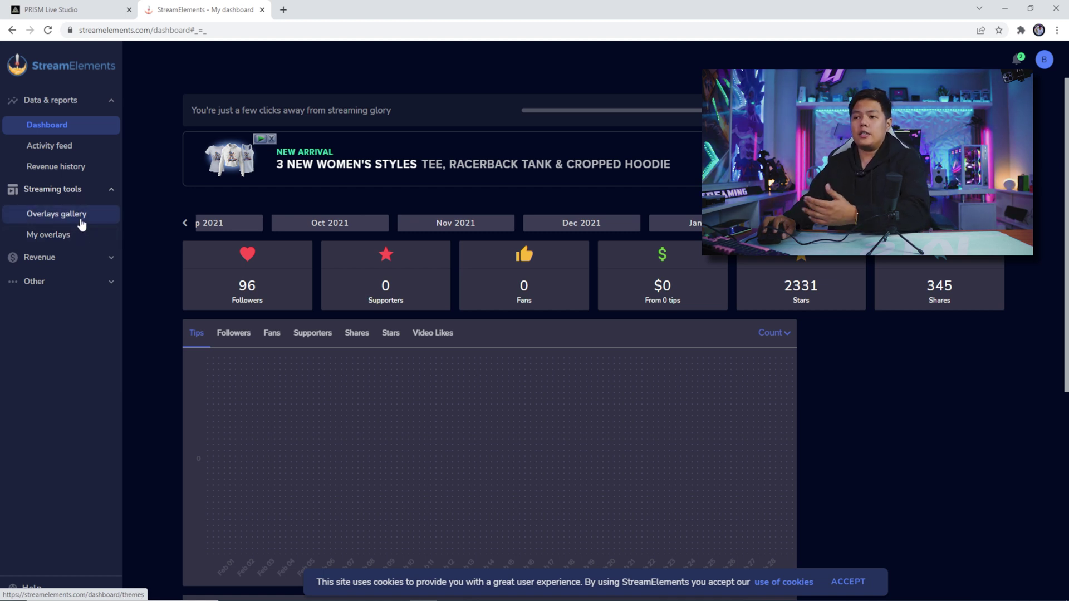
left_click(100, 236)
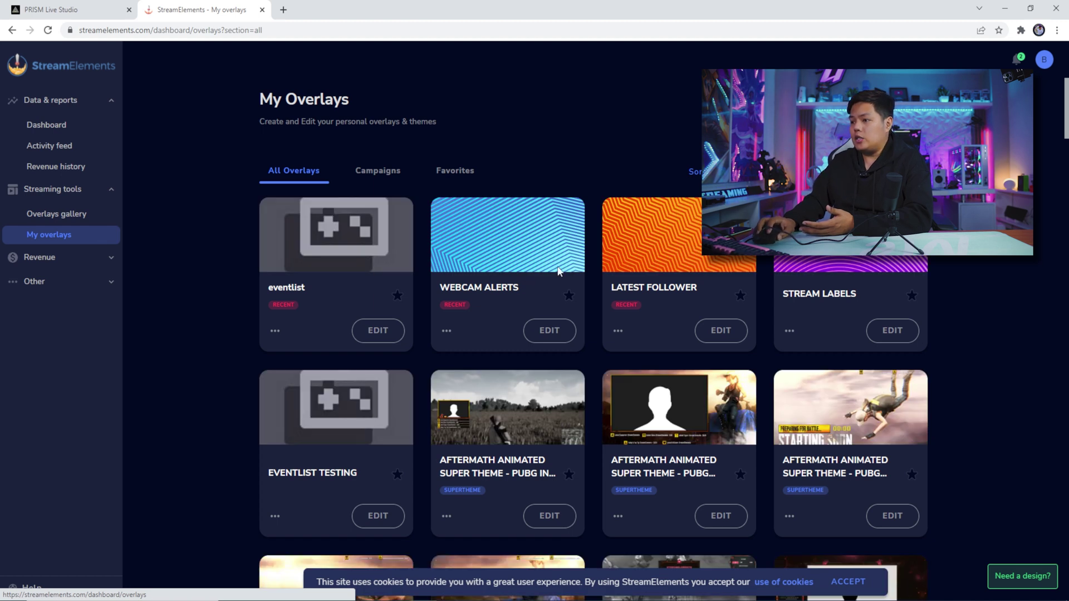
left_click(379, 332)
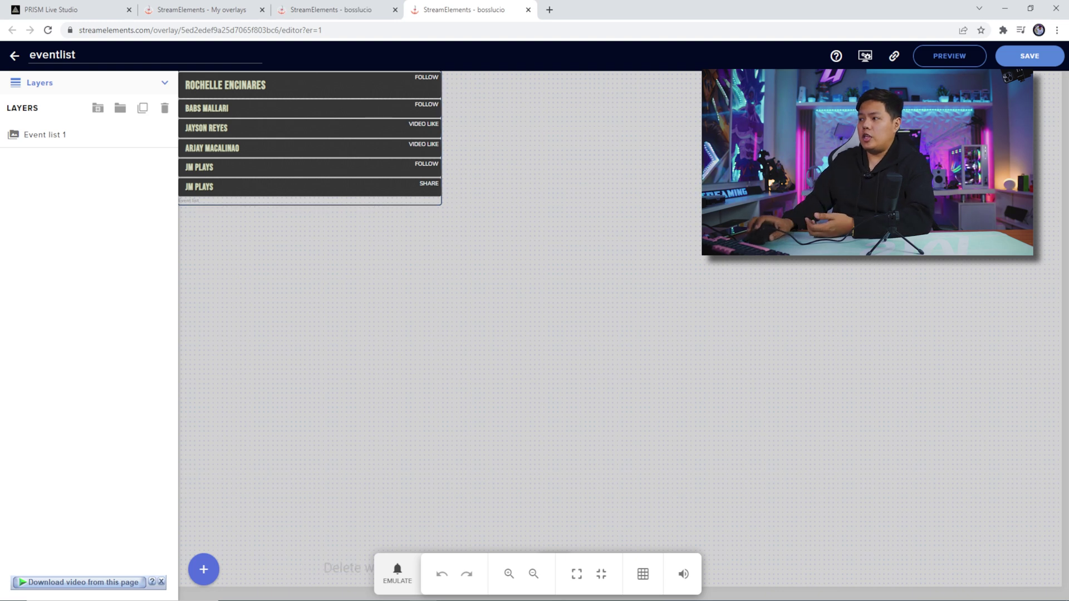
left_click(894, 58)
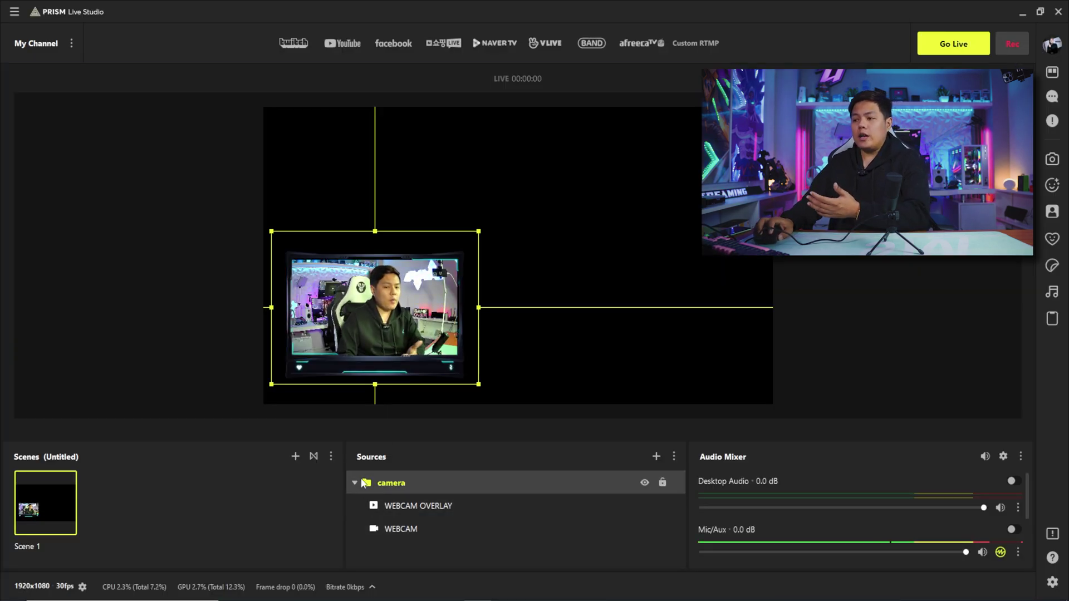
Step: In PRISM Live Studio, add a new Web source named EVENTLIST ALERTS to Scene 1
right_click(393, 509)
left_click(433, 407)
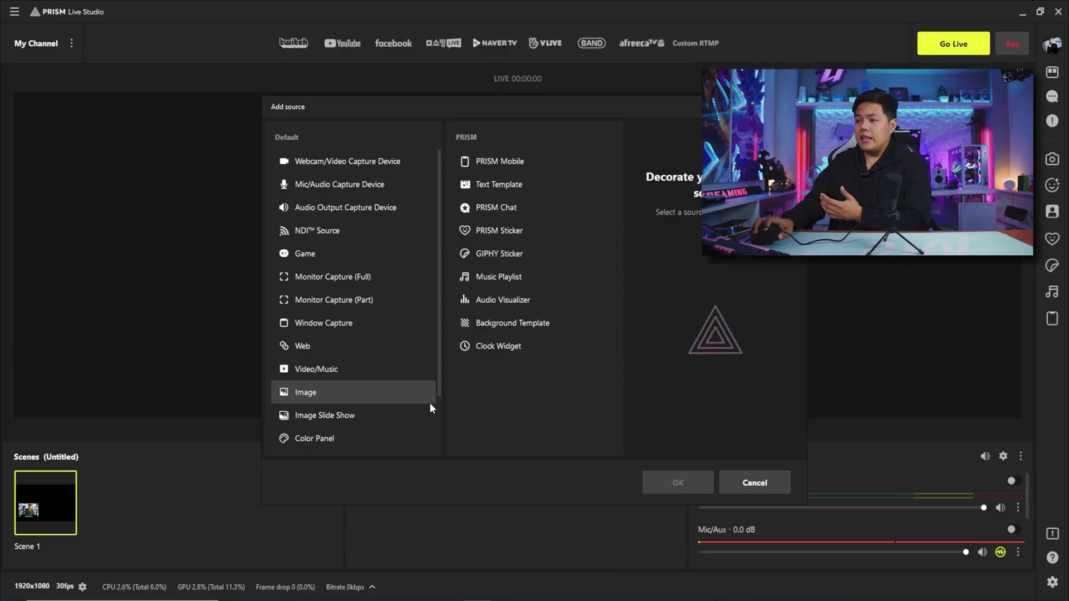
left_click(352, 344)
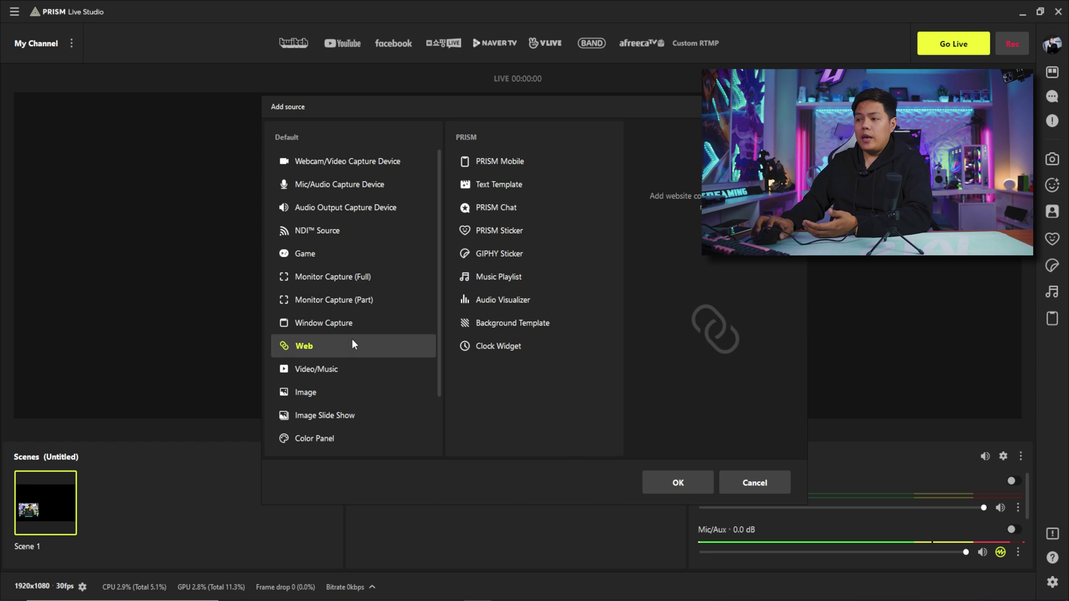
left_click(687, 487)
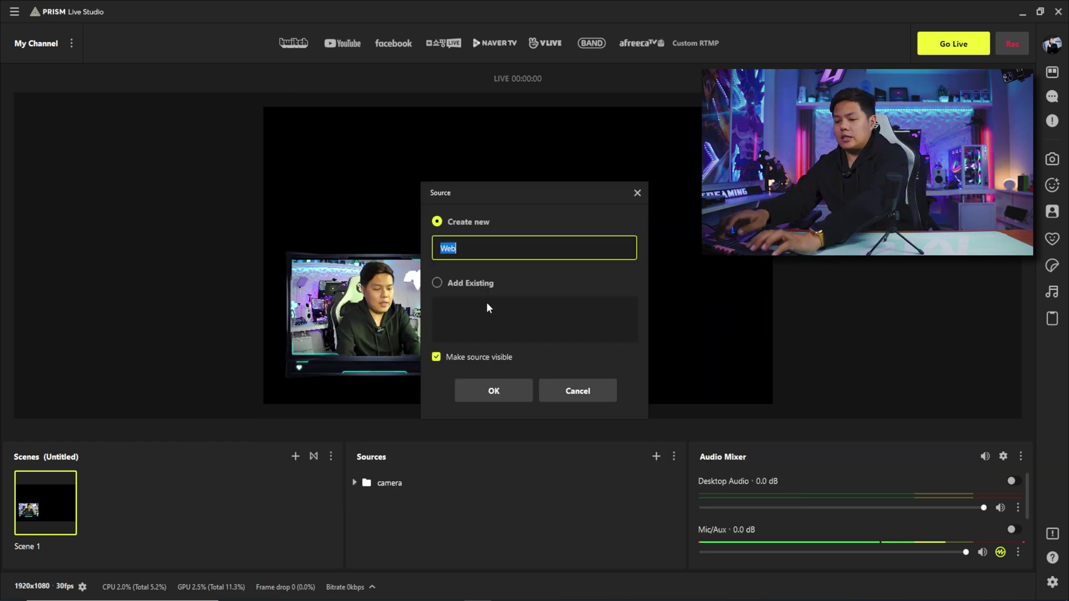
type("EVENTLIST ALERTS")
key("Return")
Step: Paste the copied overlay URL with its access token into the EVENTLIST ALERTS URL field and set the width to 1920 and height to 1080
key("ctrl+v")
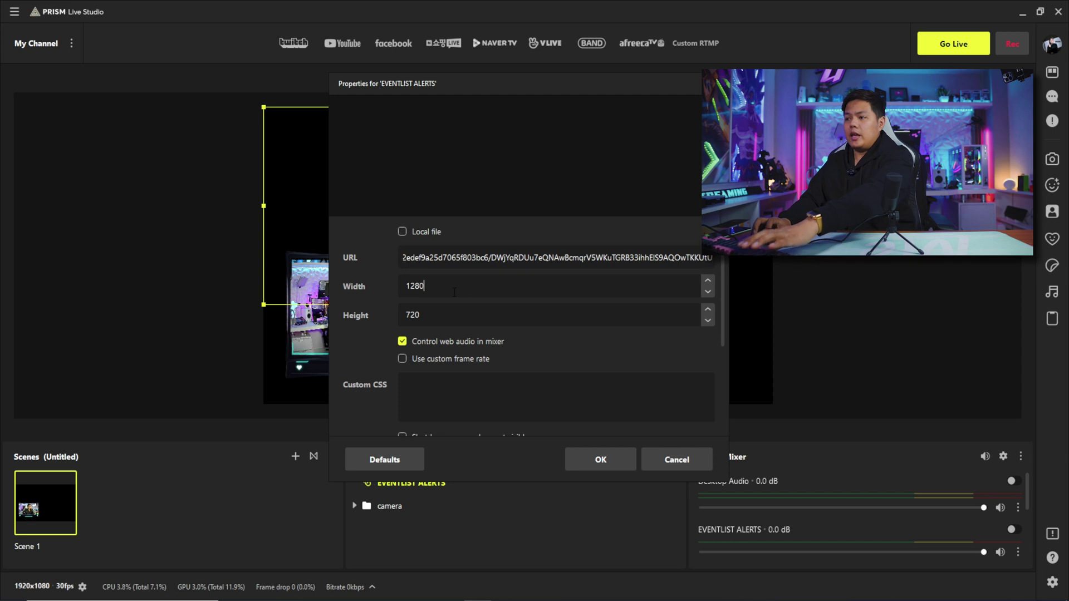
key("Tab")
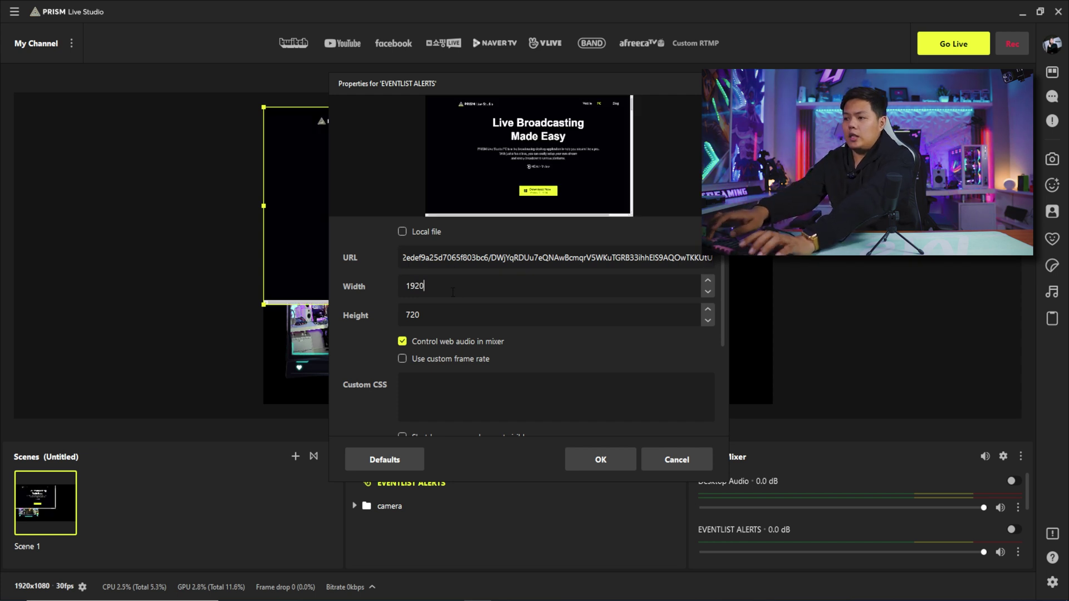
type("1920")
key("Tab")
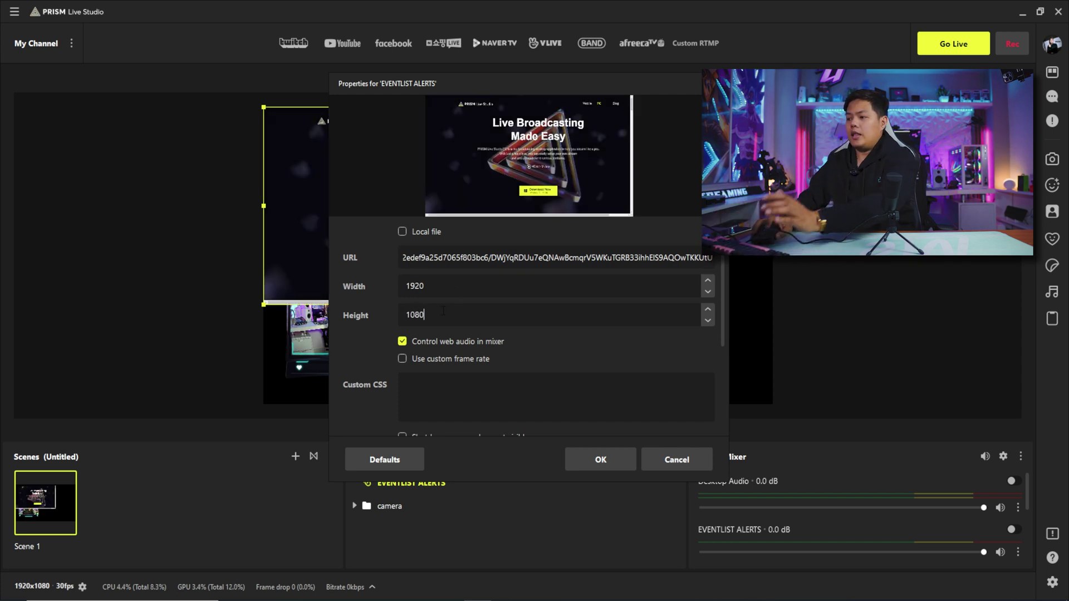
left_click(595, 455)
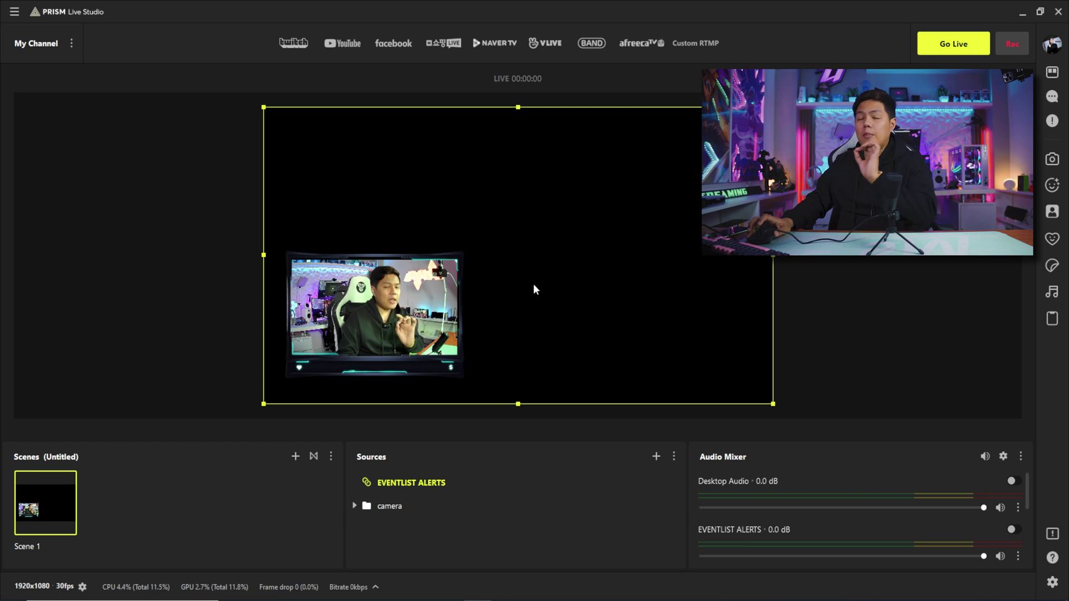